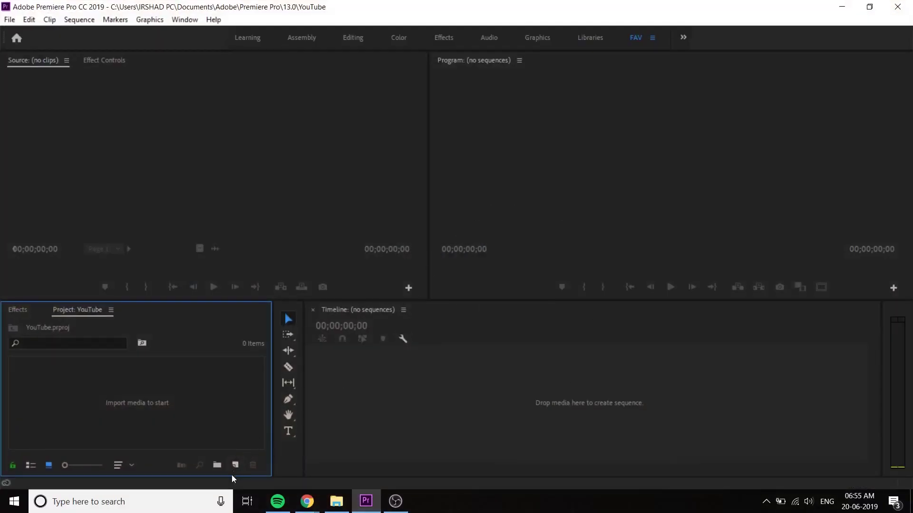
- Create a new sequence named Sequence 01 from the Canon XF MPEG2 1080p30 preset
{"action": "left_click", "coordinate": [235, 465]}
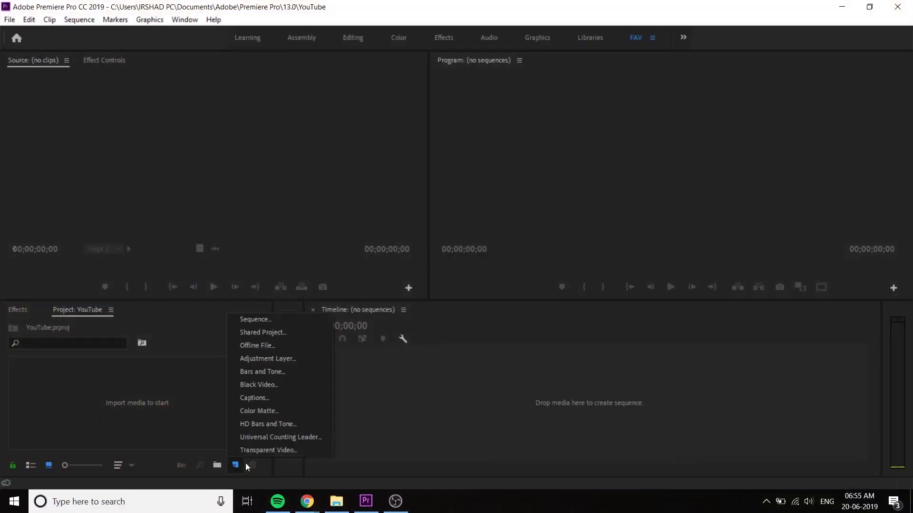
{"action": "left_click", "coordinate": [282, 317]}
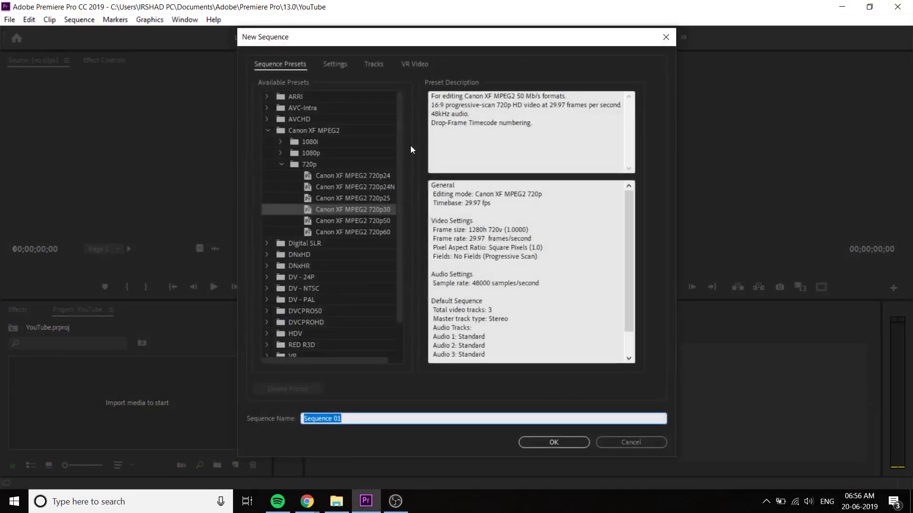
{"action": "double_click", "coordinate": [308, 153]}
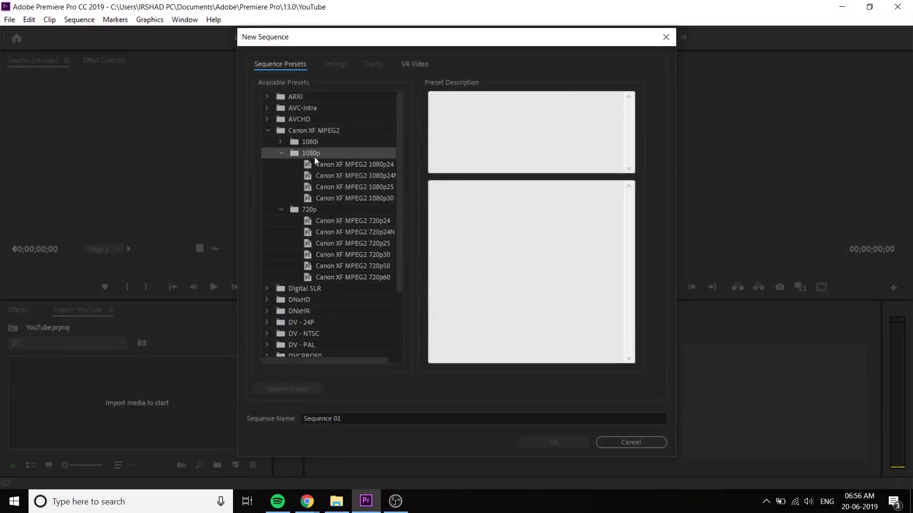
{"action": "double_click", "coordinate": [383, 197]}
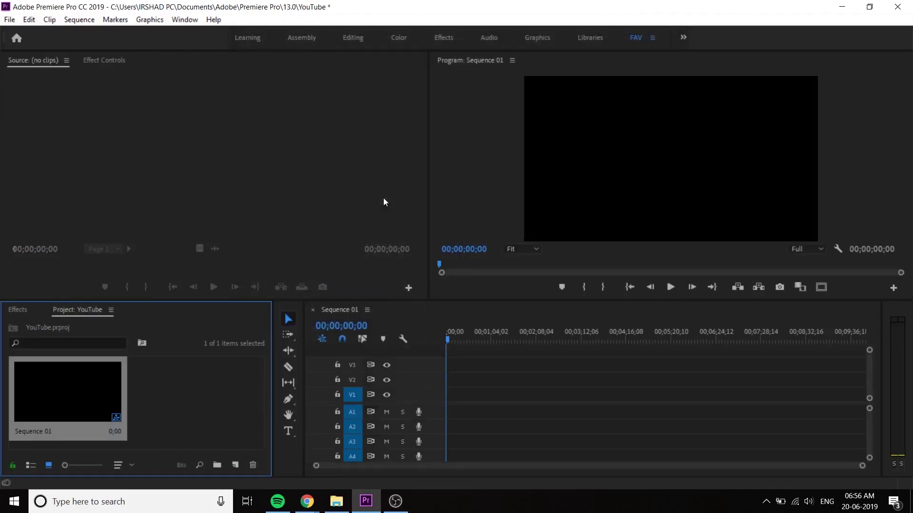
{"action": "left_click", "coordinate": [253, 403]}
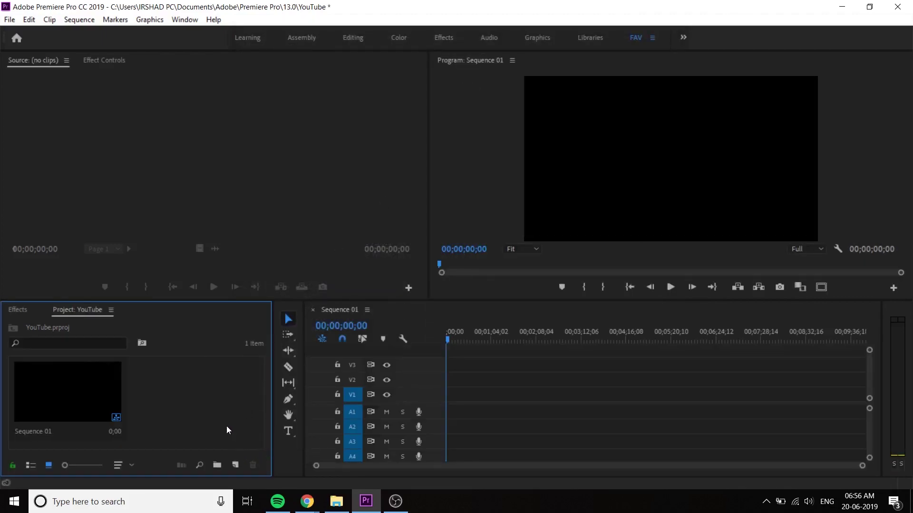
- Browse the video effects for the Keying group and examine the keying effects it contains
{"action": "left_click", "coordinate": [28, 313]}
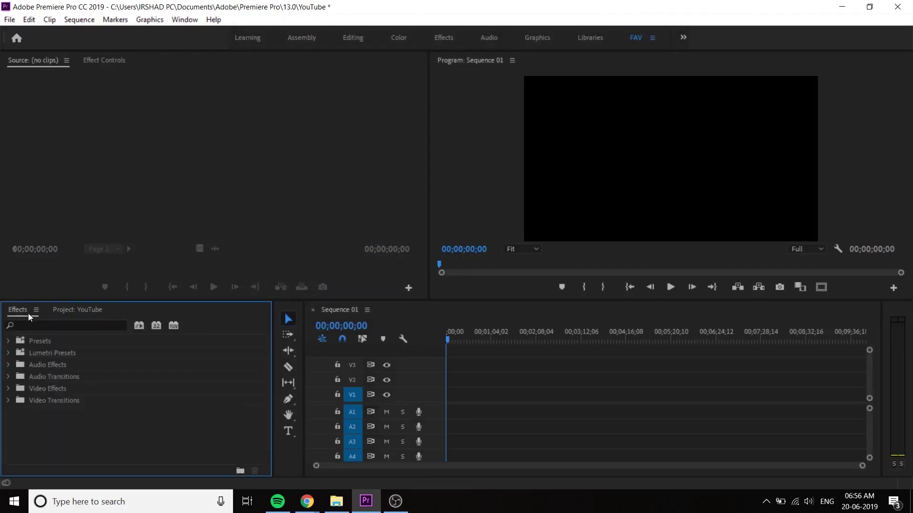
{"action": "double_click", "coordinate": [58, 391]}
{"action": "scroll", "coordinate": [99, 389], "scroll_direction": "down", "scroll_amount": 2}
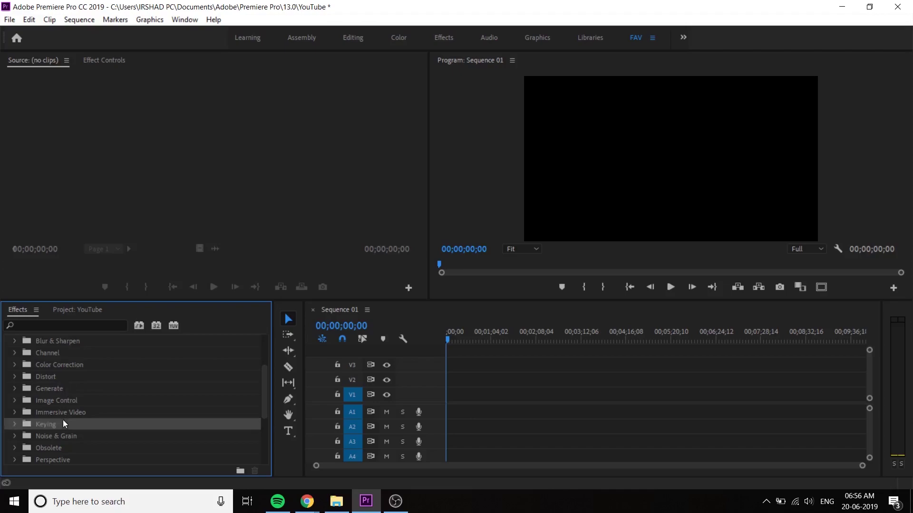
{"action": "scroll", "coordinate": [65, 420], "scroll_direction": "down", "scroll_amount": 2}
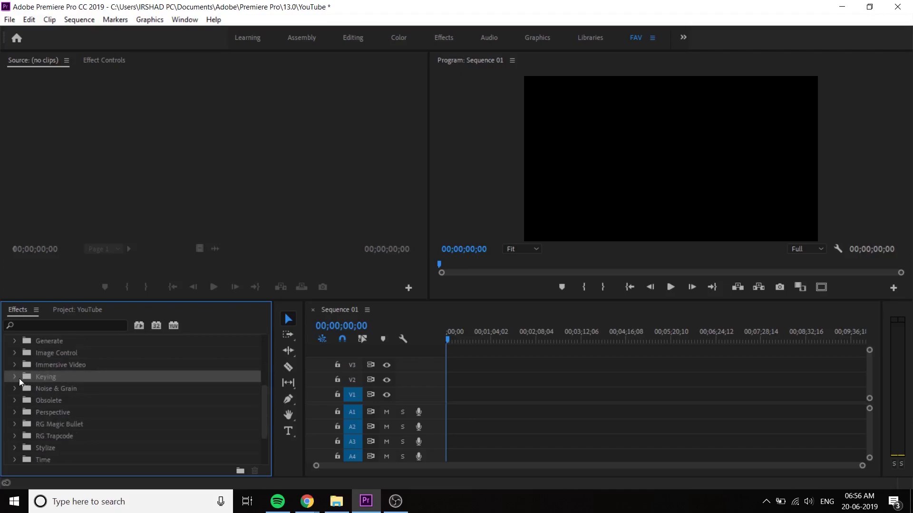
{"action": "left_click", "coordinate": [16, 377]}
{"action": "scroll", "coordinate": [93, 389], "scroll_direction": "down", "scroll_amount": 2}
{"action": "scroll", "coordinate": [93, 389], "scroll_direction": "up", "scroll_amount": 1}
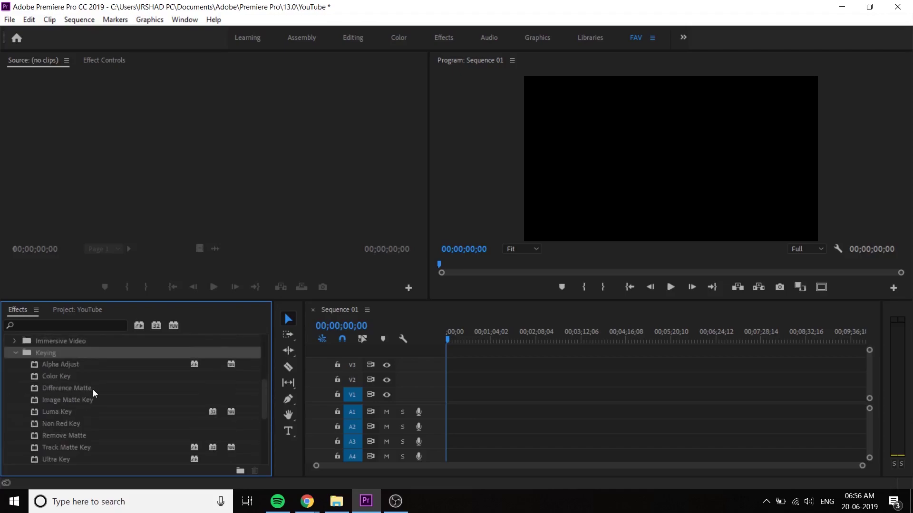
{"action": "left_click", "coordinate": [63, 364]}
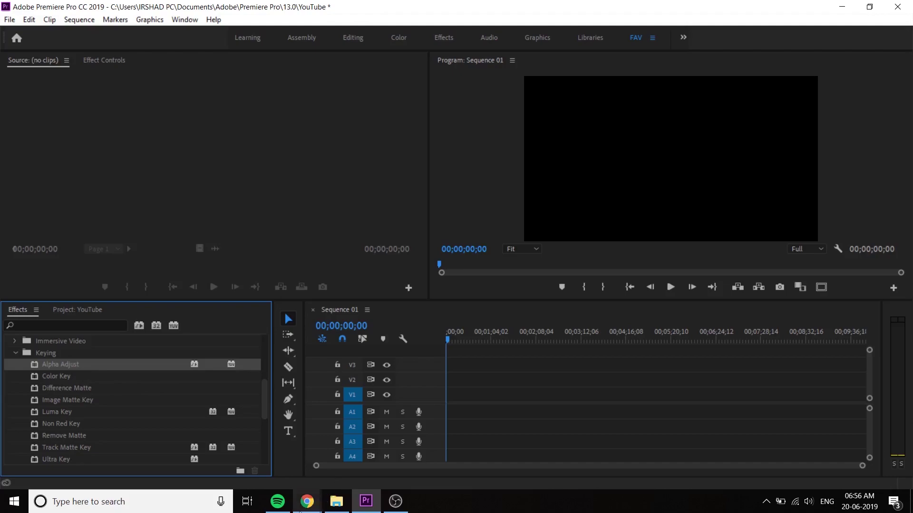
- Switch to Chrome, view example green screen videos from the YouTube results, and close the video tab
{"action": "left_click", "coordinate": [307, 502]}
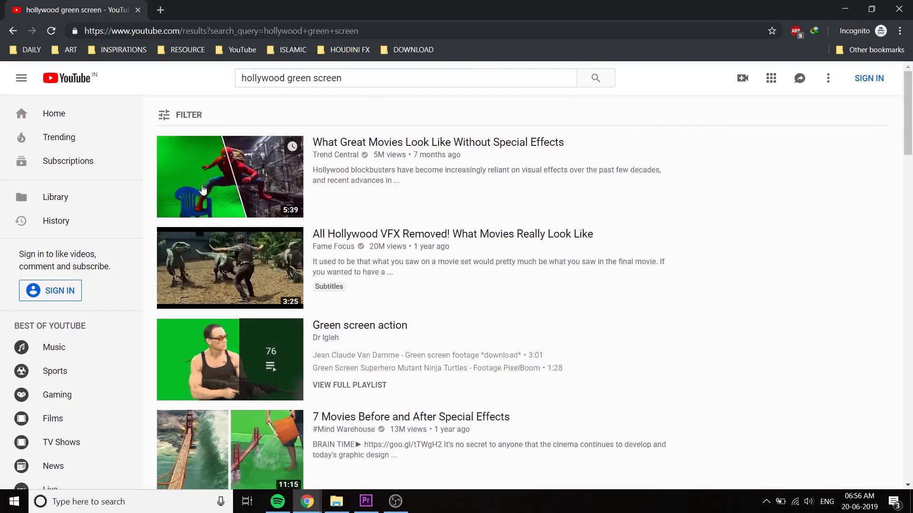
{"action": "middle_click", "coordinate": [253, 194]}
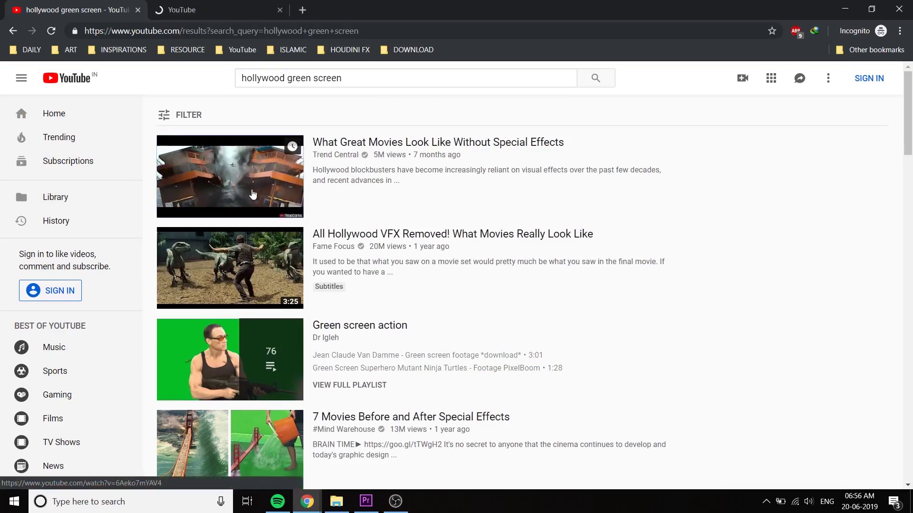
{"action": "left_click", "coordinate": [192, 5]}
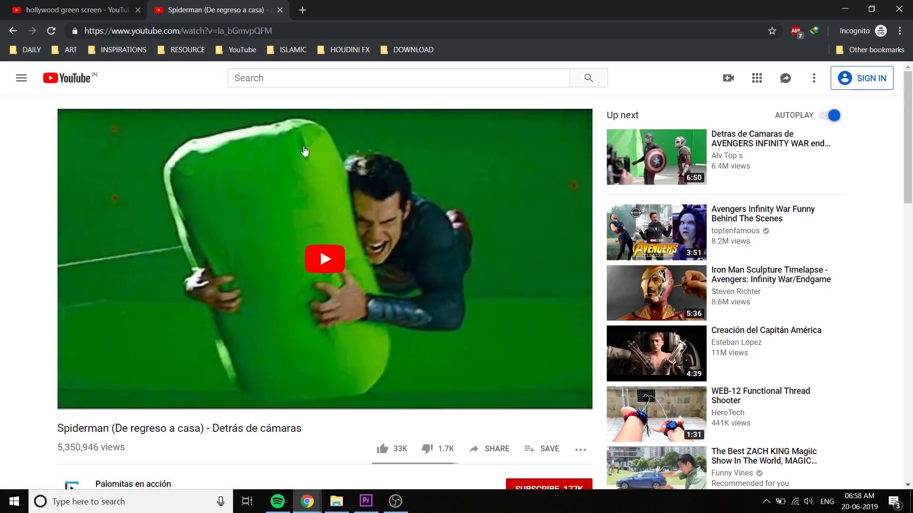
{"action": "left_click", "coordinate": [51, 30]}
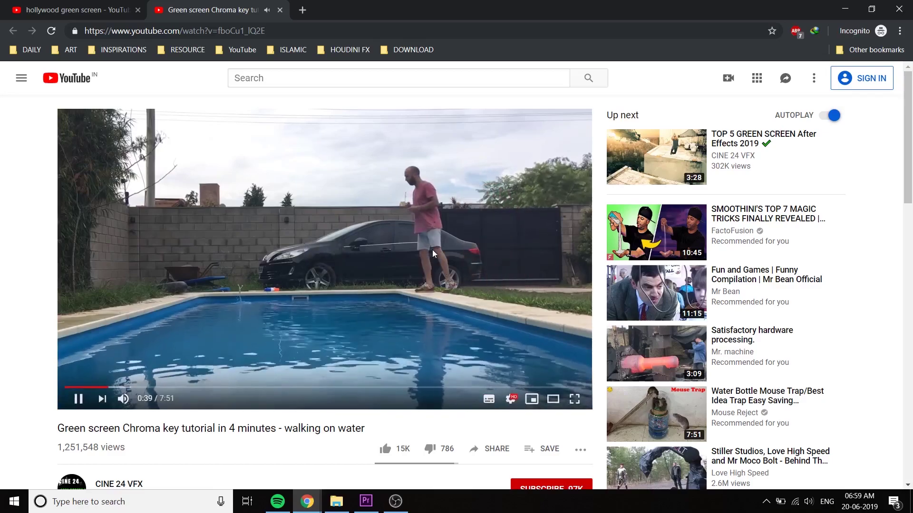
{"action": "key", "text": "Right"}
{"action": "key", "text": "ctrl+w"}
- Search YouTube for "green screen footage"
{"action": "type", "text": "g"}
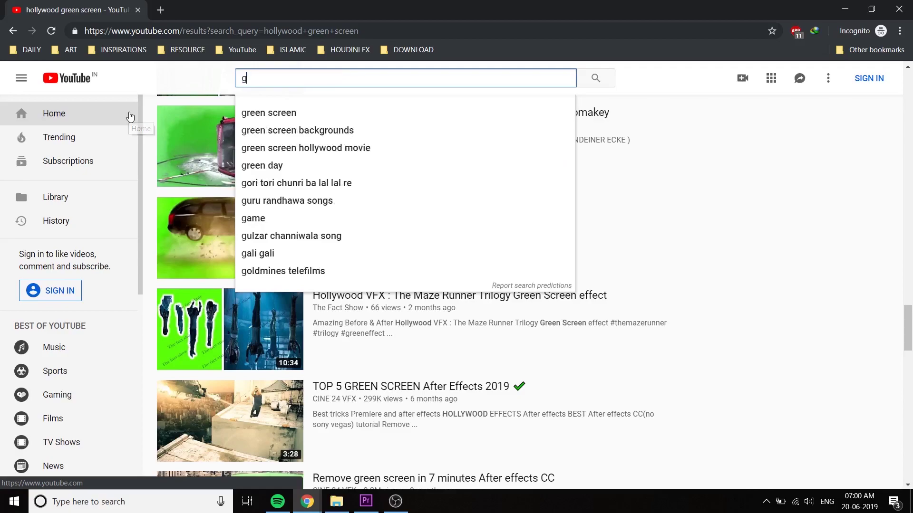
{"action": "type", "text": "reen scre"}
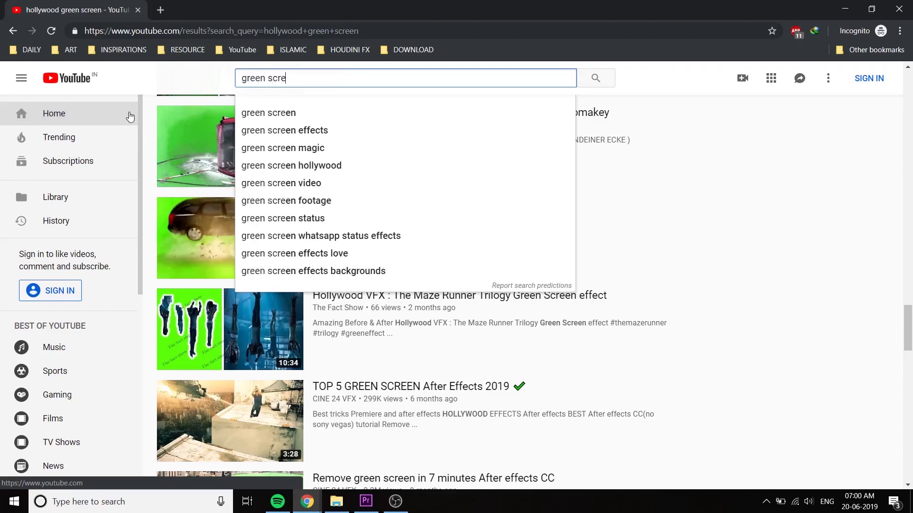
{"action": "type", "text": "en foota"}
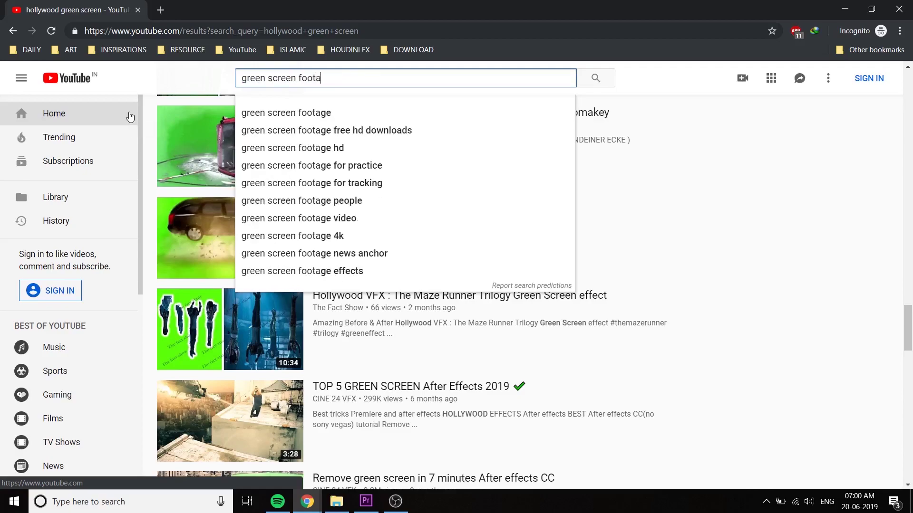
{"action": "type", "text": "ge"}
{"action": "key", "text": "Return"}
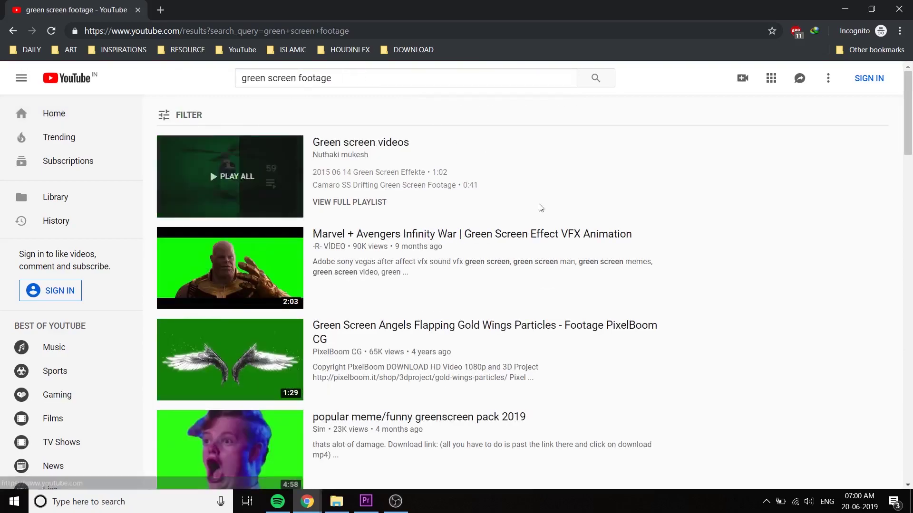
- Open the Camaro SS Drifting Green Screen Footage video from the results and pause it
{"action": "scroll", "coordinate": [656, 245], "scroll_direction": "down", "scroll_amount": 3}
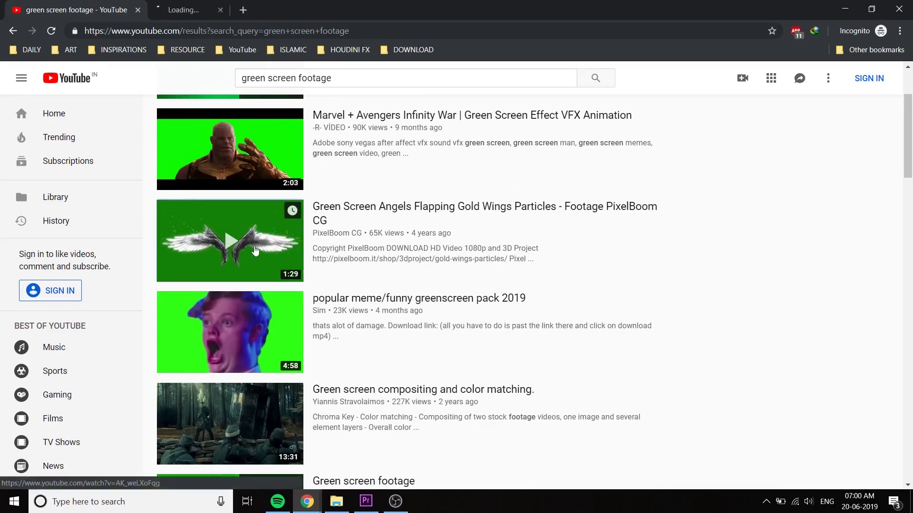
{"action": "scroll", "coordinate": [369, 245], "scroll_direction": "down", "scroll_amount": 14}
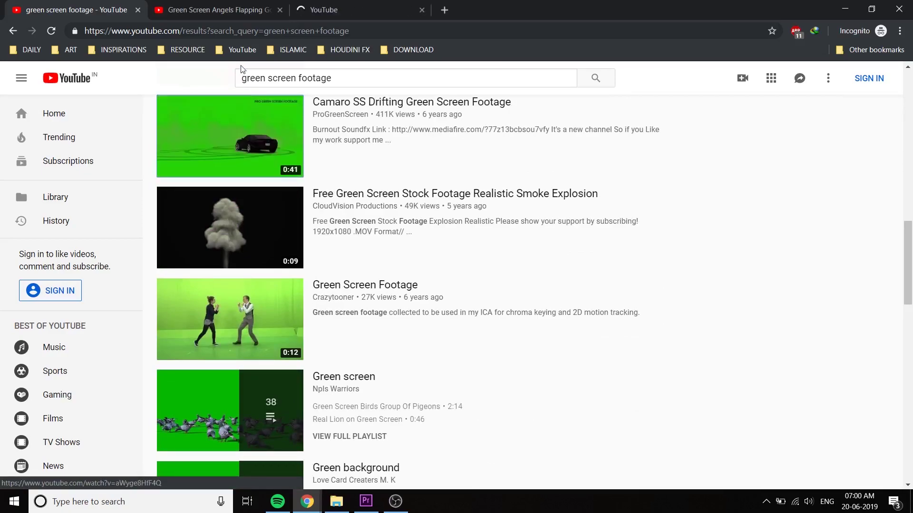
{"action": "left_click", "coordinate": [333, 9]}
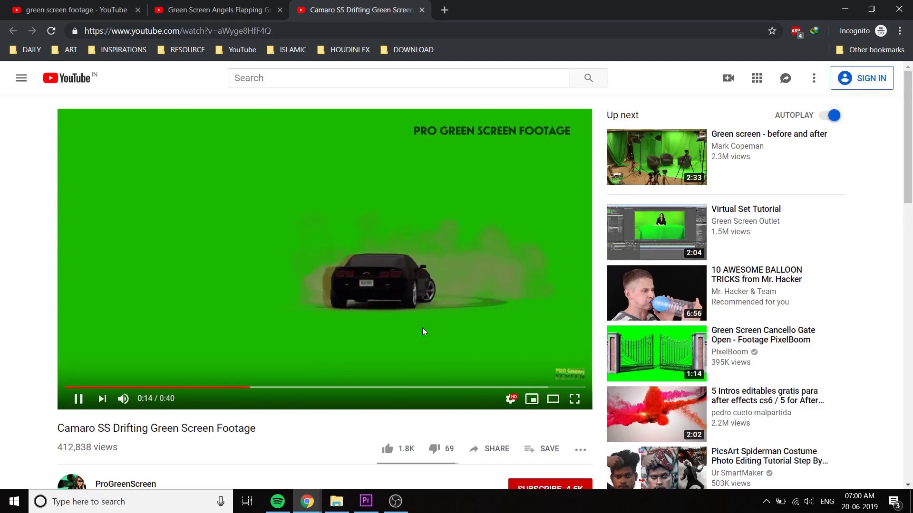
{"action": "left_click", "coordinate": [361, 302]}
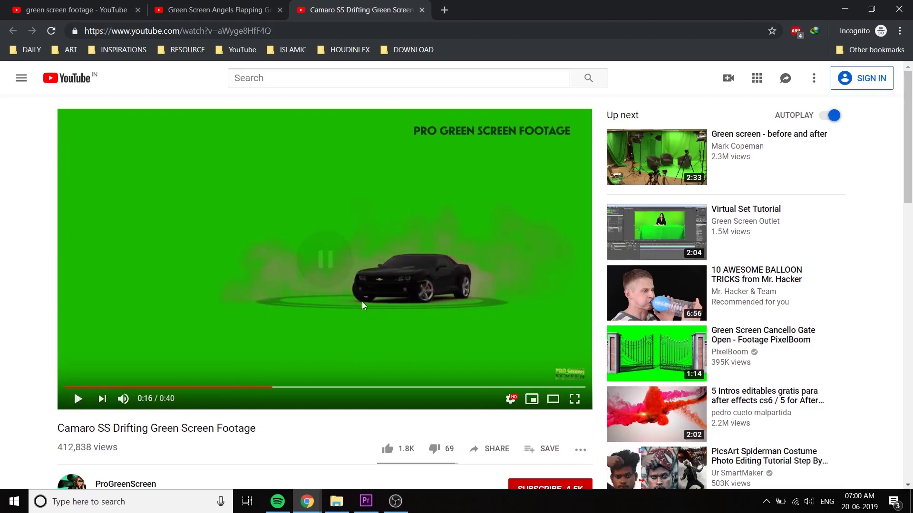
- Submit the Camaro video's copied URL to savefrom.net and open its download format list
{"action": "right_click", "coordinate": [386, 244]}
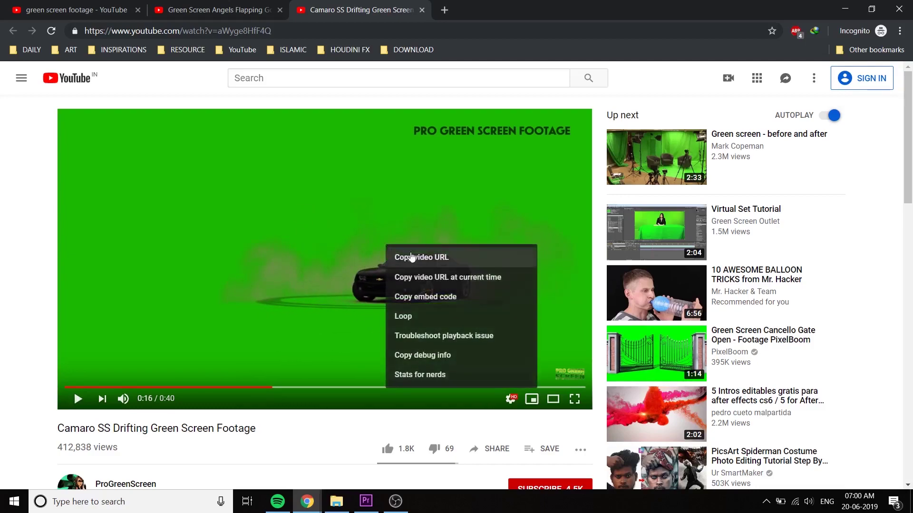
{"action": "left_click", "coordinate": [409, 256]}
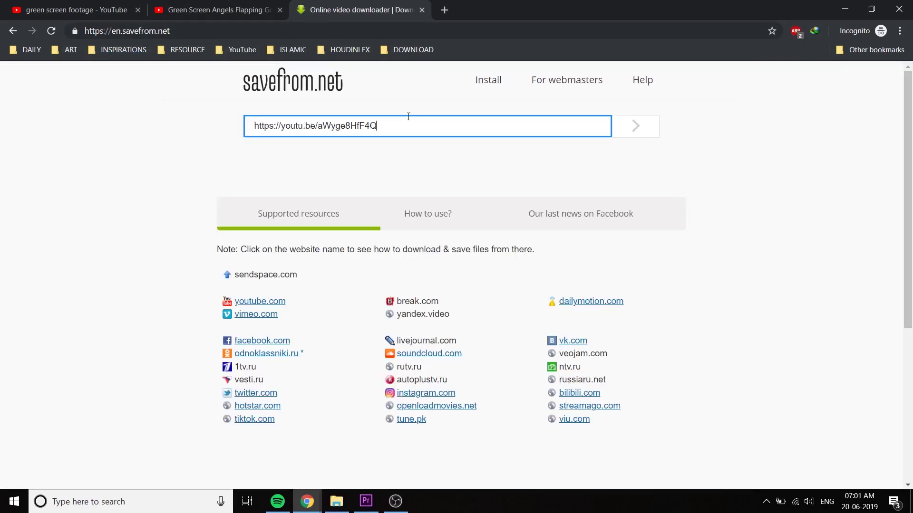
{"action": "key", "text": "Return"}
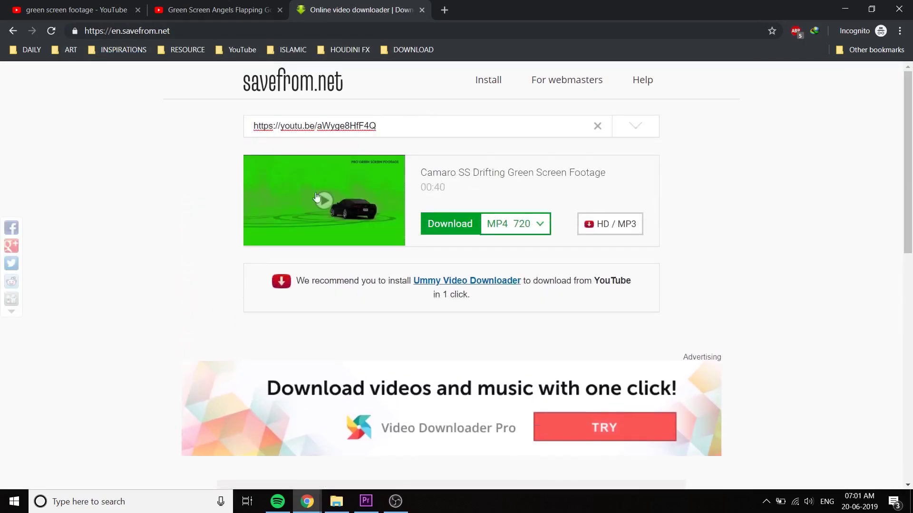
{"action": "left_click", "coordinate": [539, 225]}
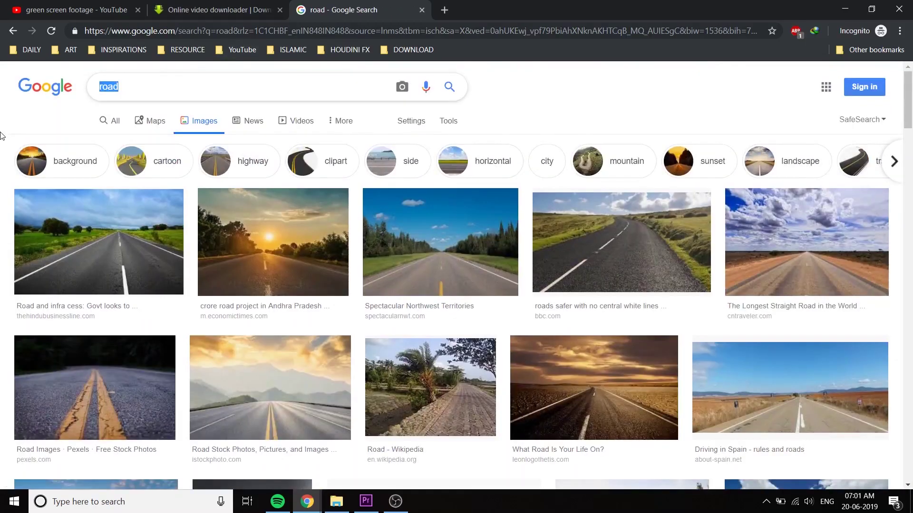
- Search Google Images for "ground" and open the large preview of the Kalmunai Zahira Ground picture
{"action": "type", "text": "ground"}
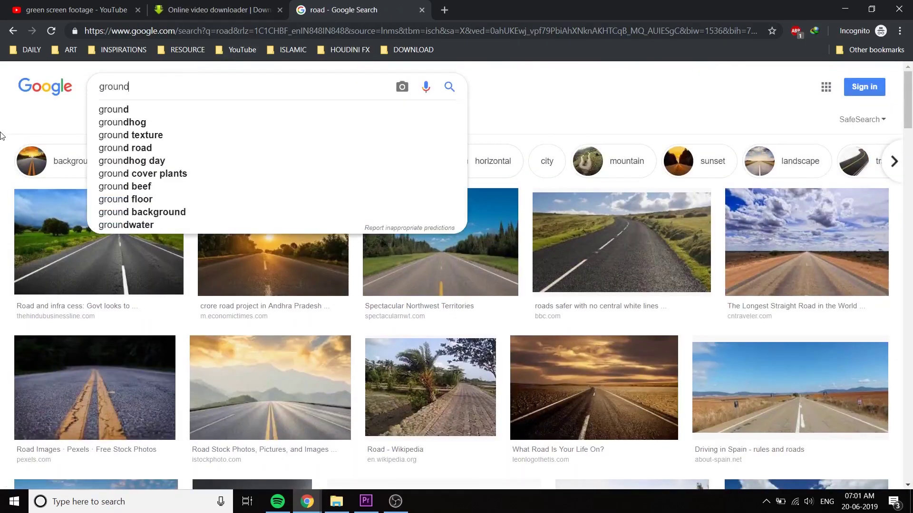
{"action": "key", "text": "Return"}
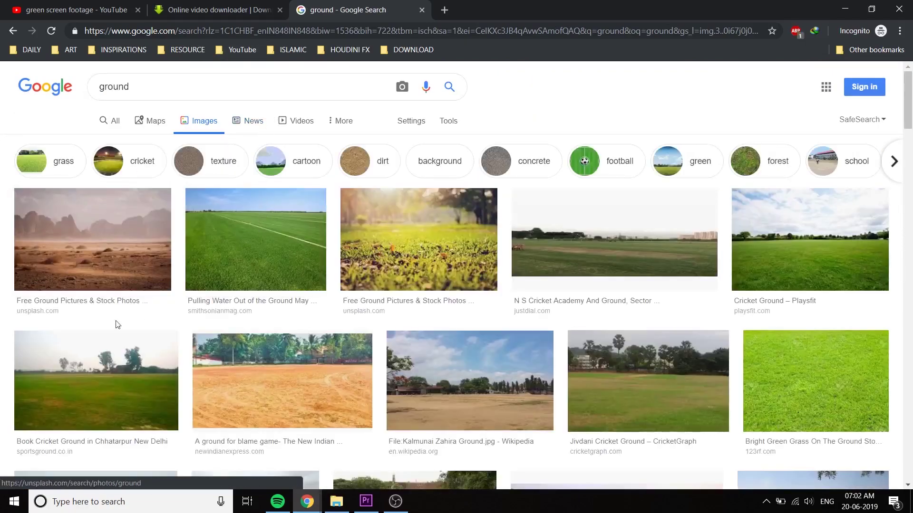
{"action": "scroll", "coordinate": [114, 322], "scroll_direction": "down", "scroll_amount": 2}
{"action": "left_click", "coordinate": [502, 245]}
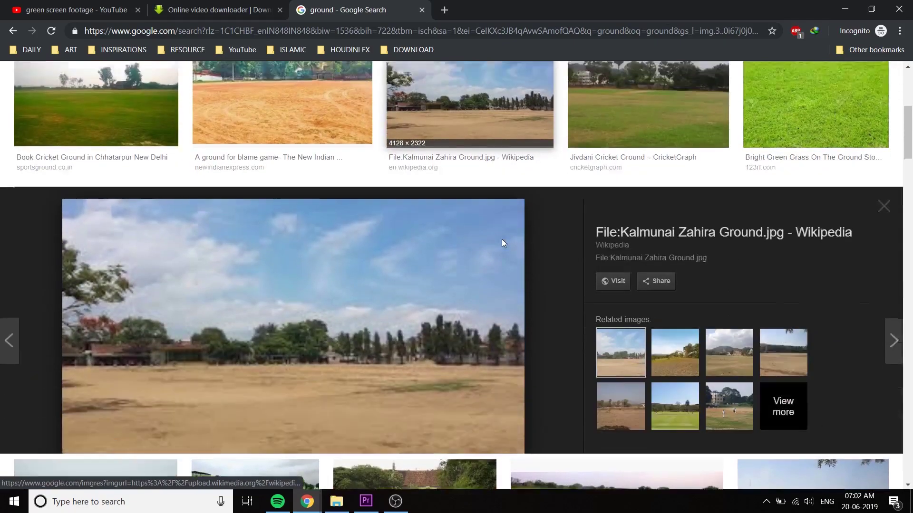
{"action": "left_click", "coordinate": [509, 218]}
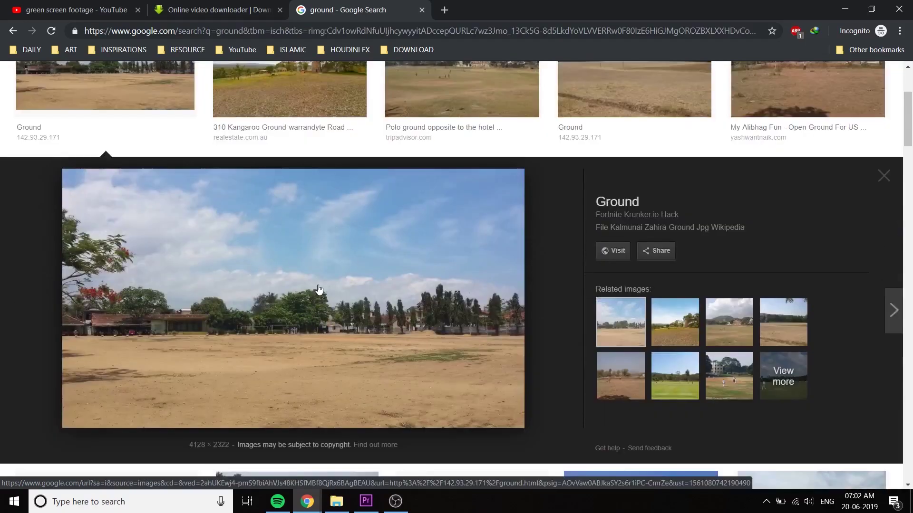
- Save the previewed ground picture to the Downloads folder as the JPEG image Kalmunai_Zahira_Ground
{"action": "right_click", "coordinate": [318, 288]}
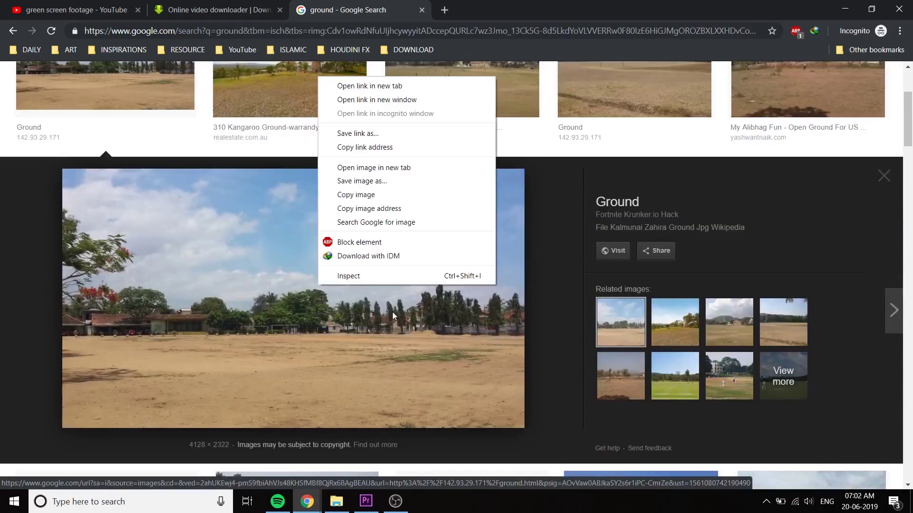
{"action": "left_click", "coordinate": [373, 182]}
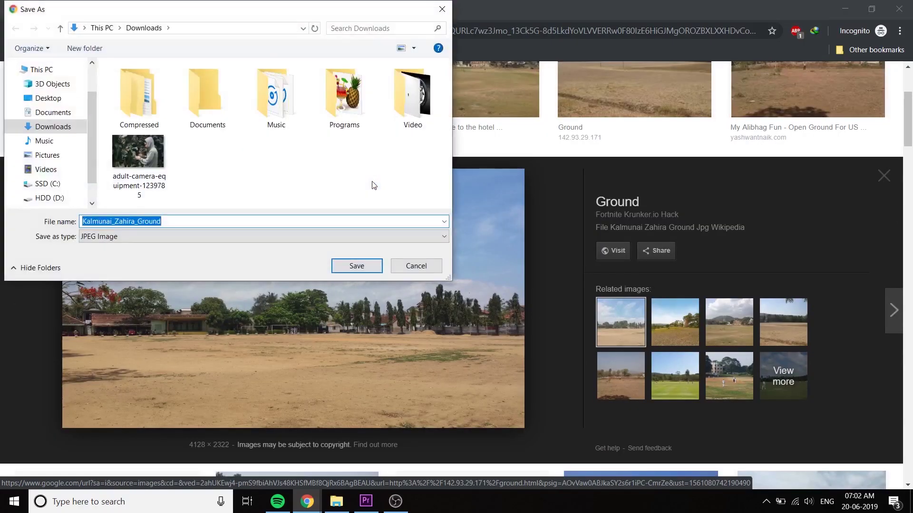
{"action": "left_click", "coordinate": [368, 266]}
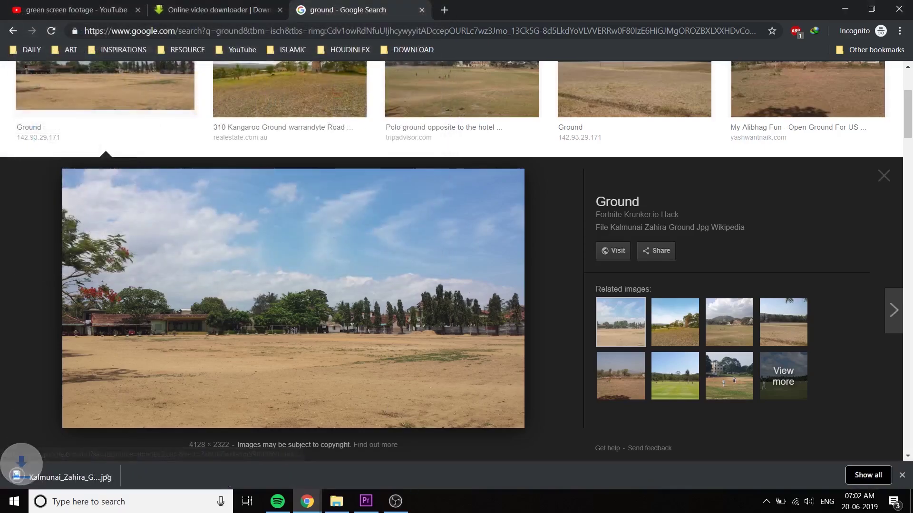
- Import the downloaded Kalmunai_Zahira_Ground image from the Downloads folder into the Premiere Pro project
{"action": "left_click", "coordinate": [365, 502]}
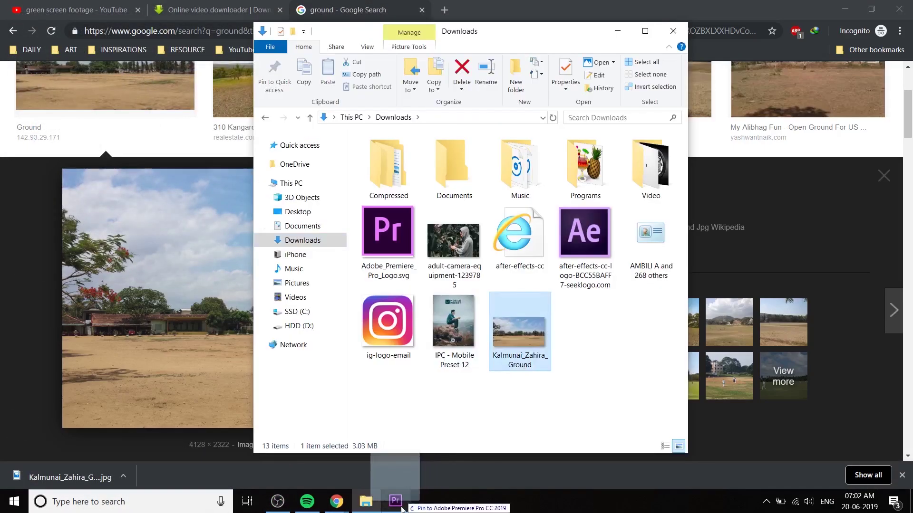
{"action": "left_click", "coordinate": [395, 501]}
{"action": "left_click_drag", "start_coordinate": [138, 332], "coordinate": [206, 387]}
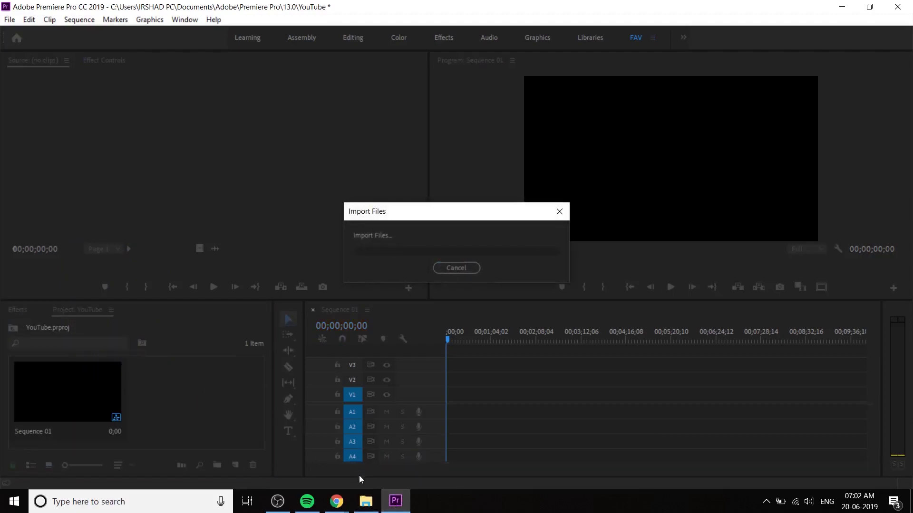
- Import the videoplayback and Camaro SS Drifting Green Screen Footage videos from the Downloads Video folder into the Premiere Pro project
{"action": "left_click", "coordinate": [369, 509]}
{"action": "double_click", "coordinate": [675, 164]}
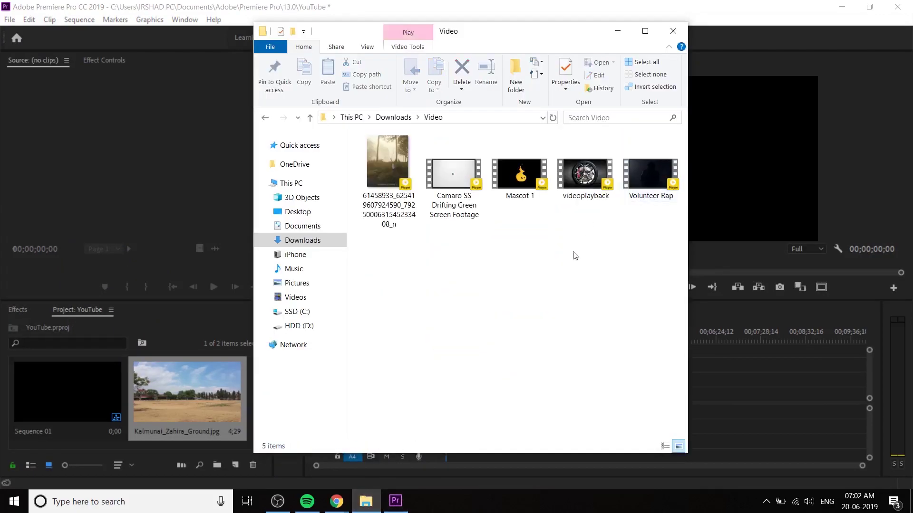
{"action": "left_click", "coordinate": [455, 176], "text": "ctrl"}
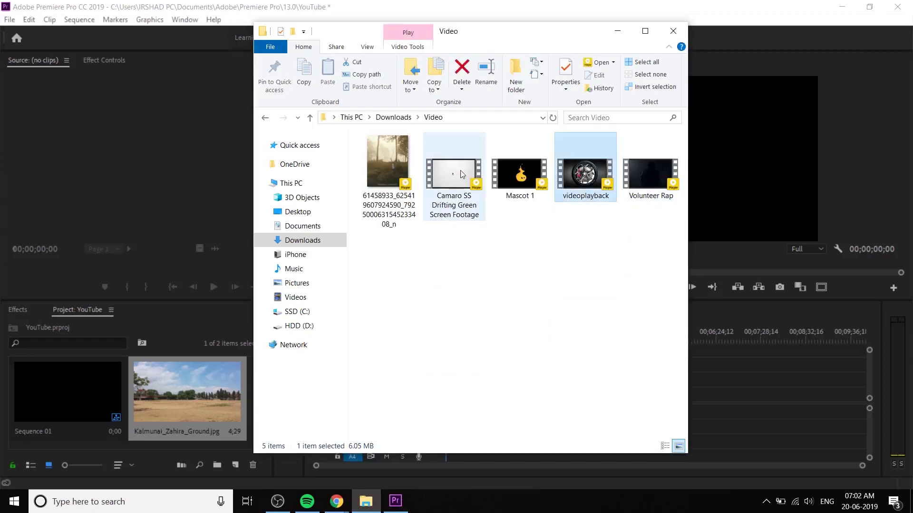
{"action": "left_click_drag", "start_coordinate": [454, 178], "coordinate": [132, 393]}
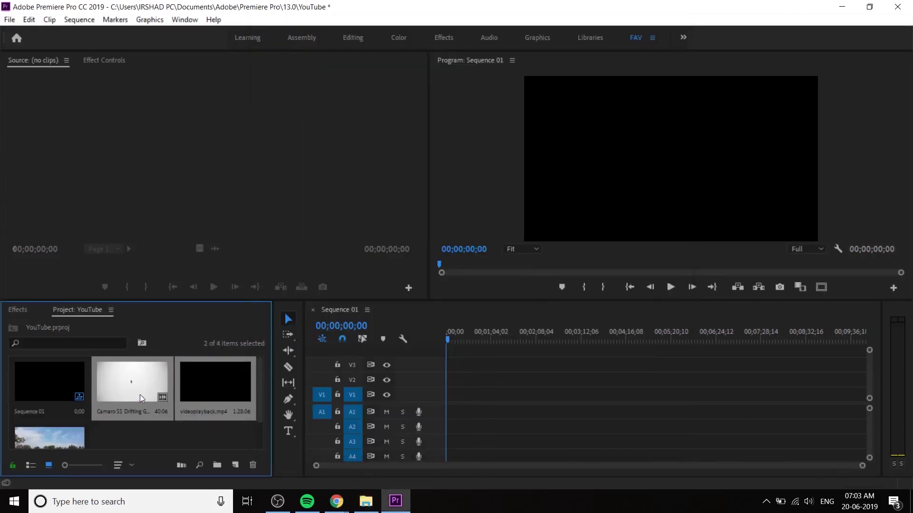
- Place the Kalmunai_Zahira_Ground image on track V1 at the start of Sequence 01
{"action": "left_click", "coordinate": [179, 434]}
{"action": "left_click", "coordinate": [142, 369]}
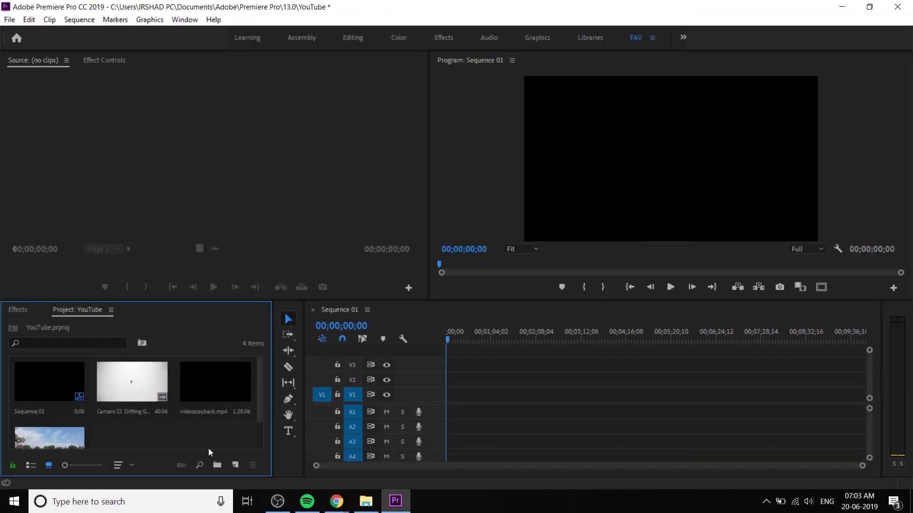
{"action": "left_click_drag", "start_coordinate": [69, 441], "coordinate": [376, 354]}
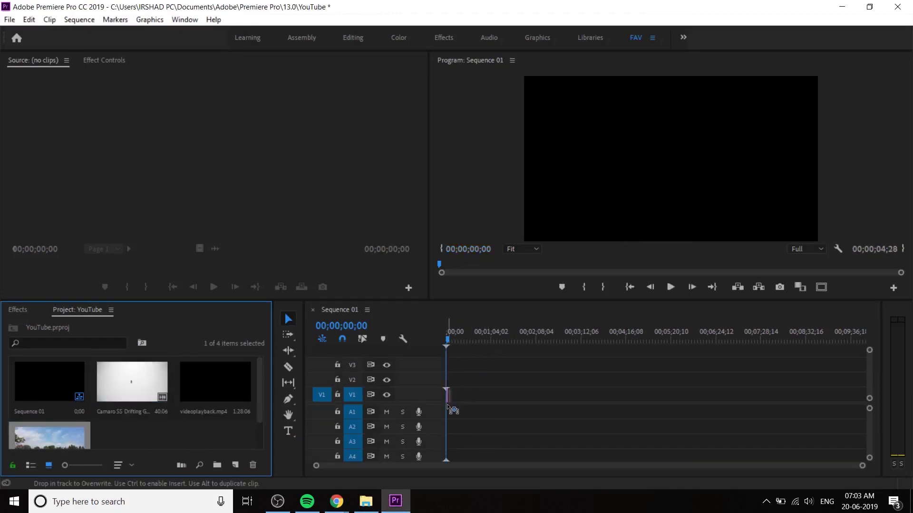
{"action": "left_click_drag", "start_coordinate": [452, 410], "coordinate": [448, 405]}
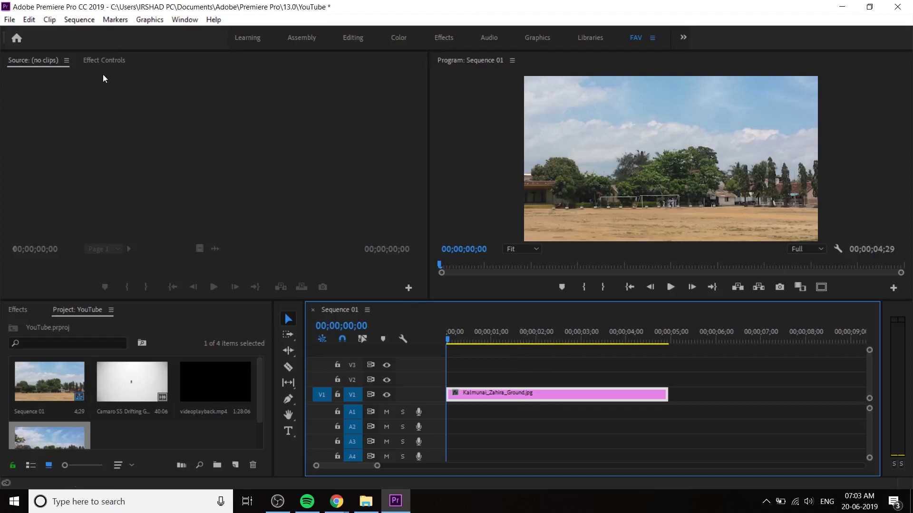
- Set the ground image's vertical position to 352 and select the Camaro footage in the project
{"action": "left_click", "coordinate": [104, 61]}
{"action": "left_click_drag", "start_coordinate": [201, 126], "coordinate": [86, 126]}
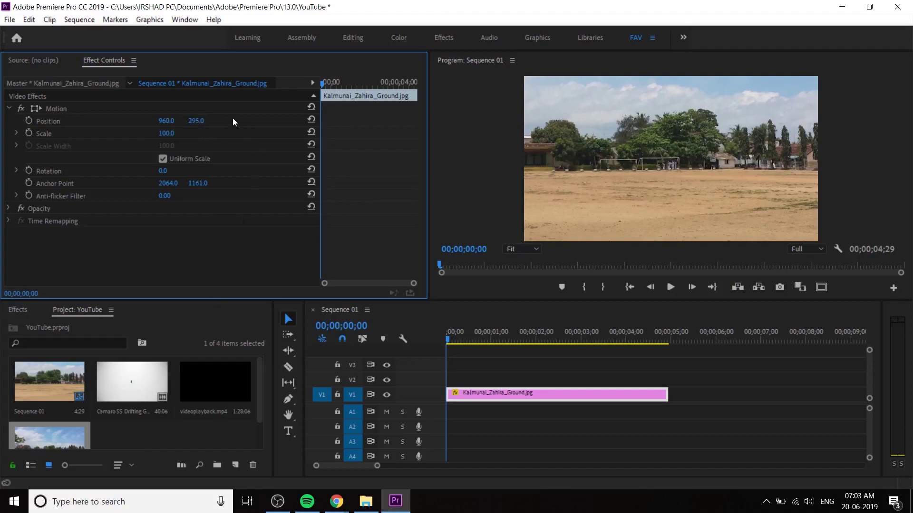
{"action": "left_click_drag", "start_coordinate": [195, 123], "coordinate": [202, 119]}
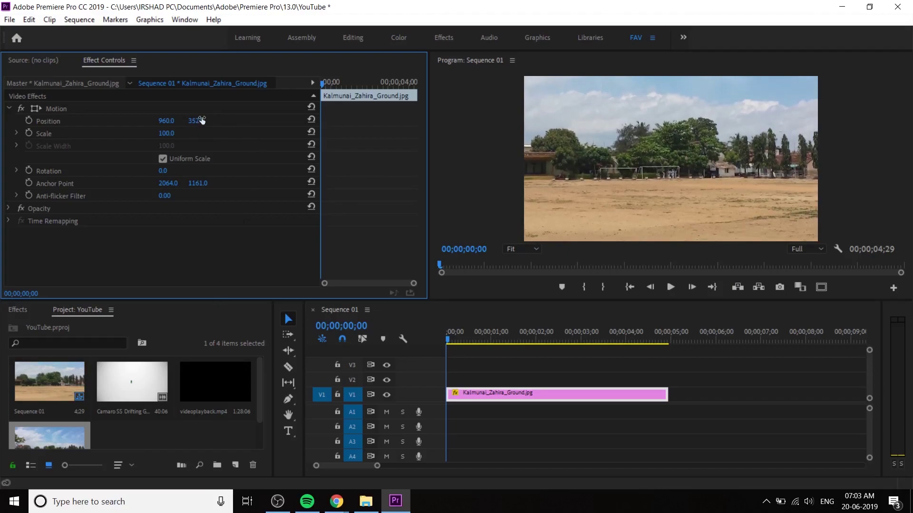
{"action": "left_click", "coordinate": [549, 399]}
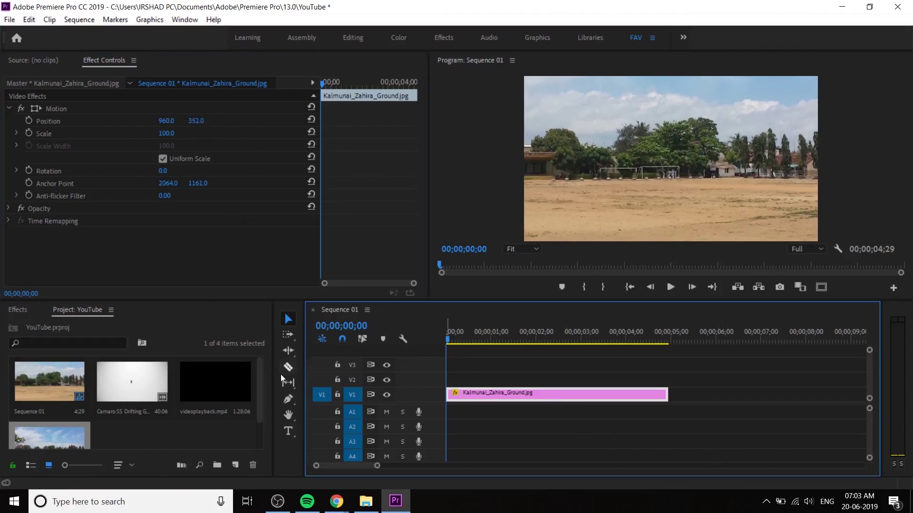
{"action": "left_click", "coordinate": [140, 431]}
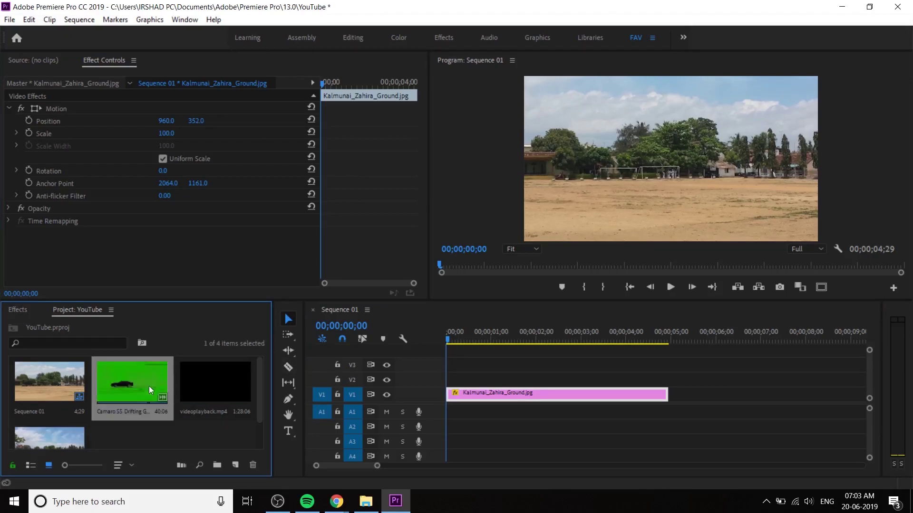
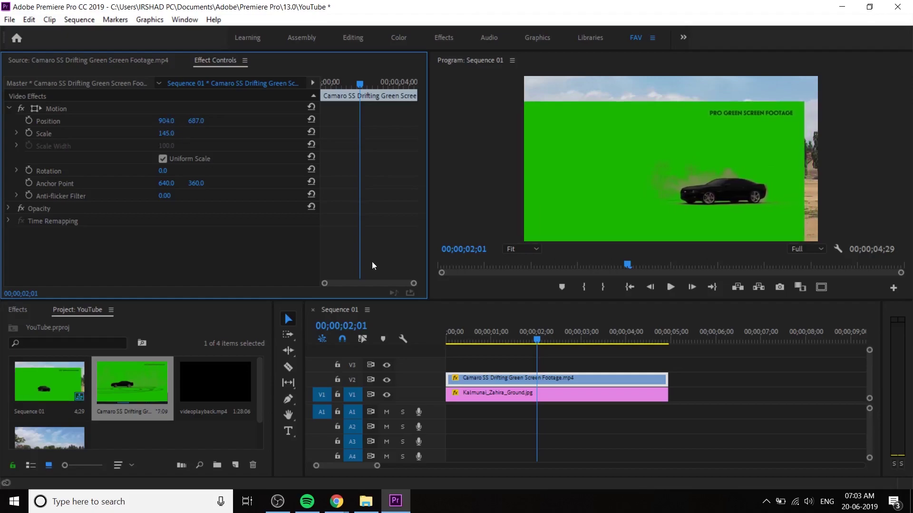
- Play the sequence from its start to preview the Camaro footage over the ground image
{"action": "left_click", "coordinate": [523, 393]}
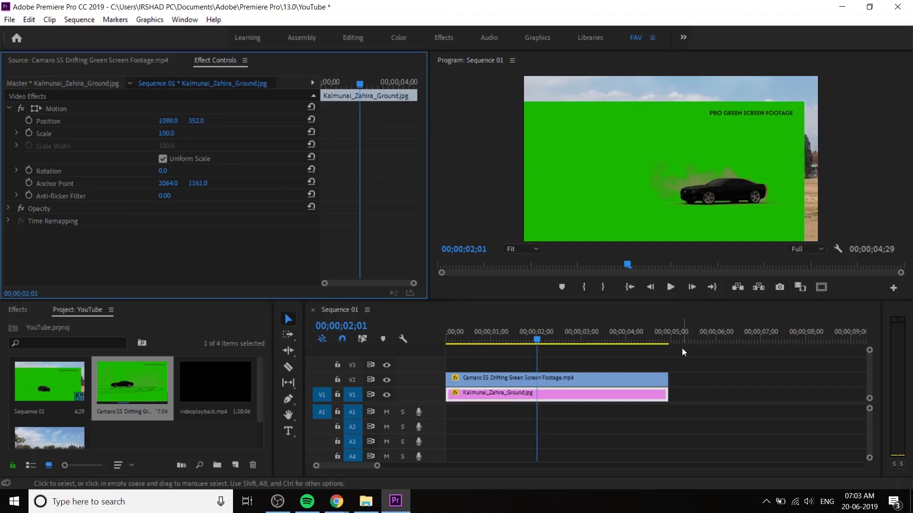
{"action": "left_click", "coordinate": [447, 338]}
{"action": "key", "text": "space"}
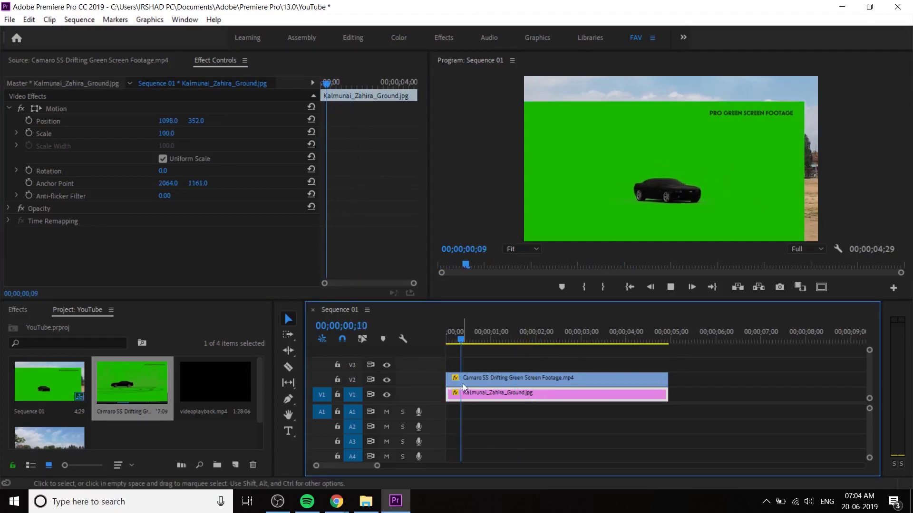
{"action": "left_click", "coordinate": [699, 418]}
- Change the label color of the Camaro footage clip on V2 to Green
{"action": "left_click", "coordinate": [577, 381]}
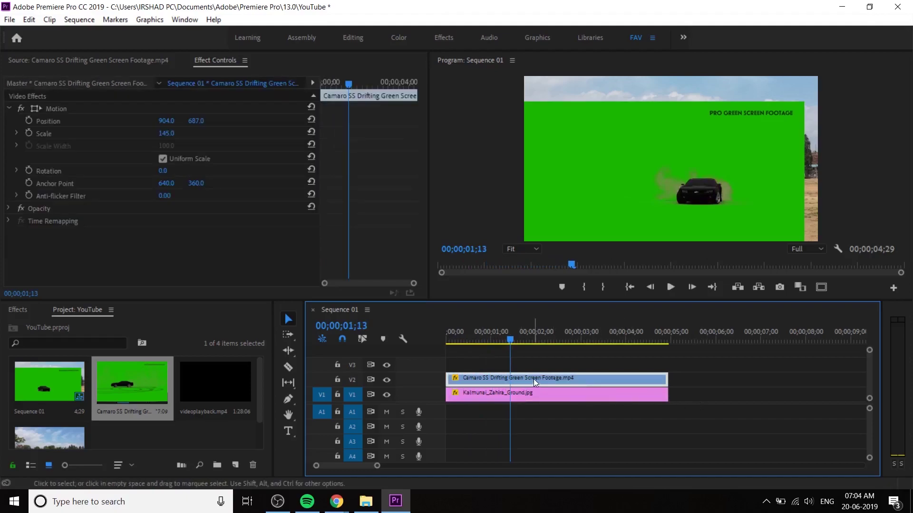
{"action": "right_click", "coordinate": [534, 379]}
{"action": "mouse_move", "coordinate": [591, 329]}
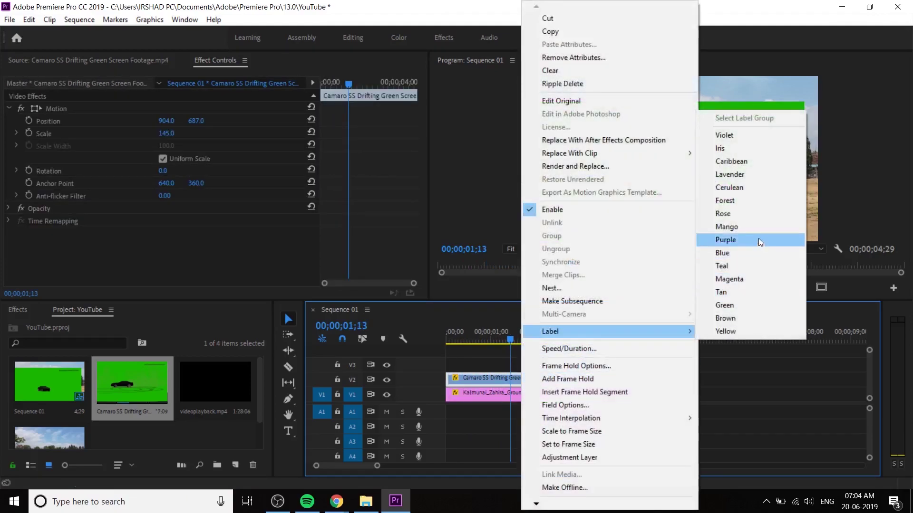
{"action": "left_click", "coordinate": [744, 307]}
{"action": "left_click", "coordinate": [713, 429]}
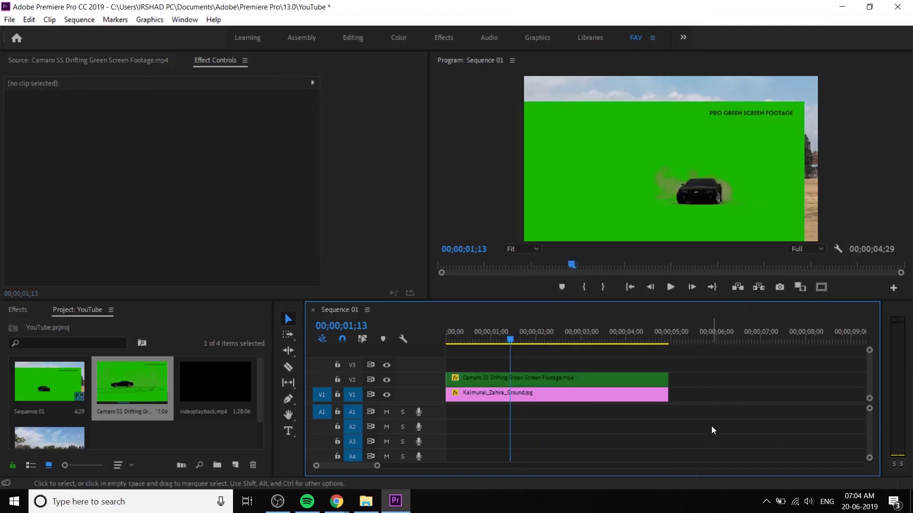
- Apply the Color Key effect from the Keying video effects to the Camaro footage clip on V2
{"action": "left_click", "coordinate": [540, 381]}
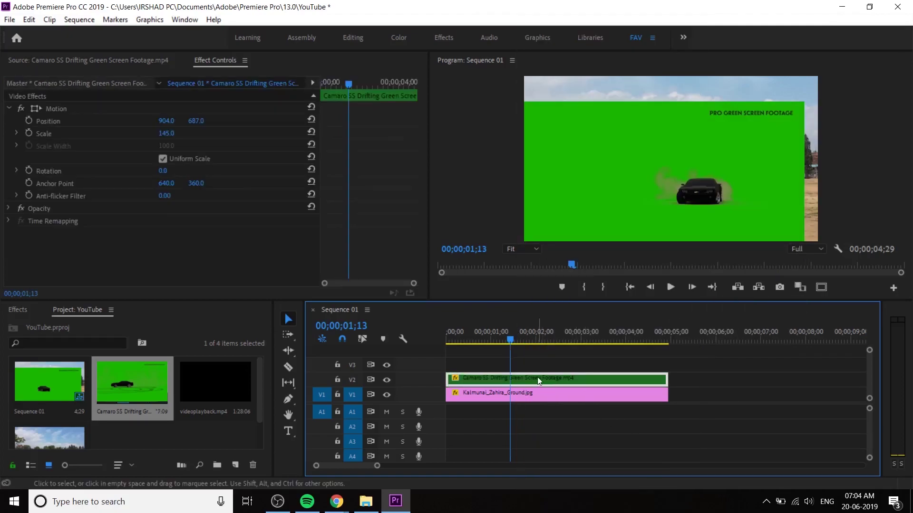
{"action": "left_click", "coordinate": [31, 310]}
{"action": "double_click", "coordinate": [62, 384]}
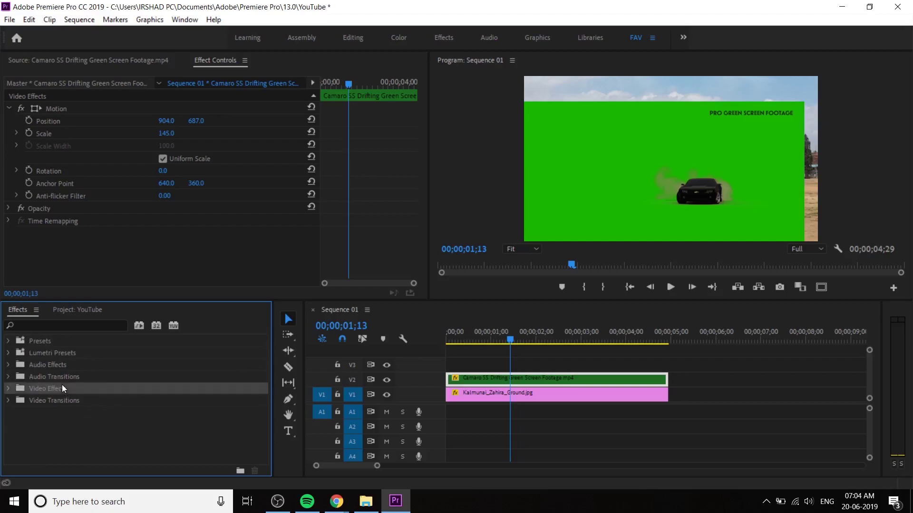
{"action": "scroll", "coordinate": [64, 399], "scroll_direction": "down", "scroll_amount": 3}
{"action": "scroll", "coordinate": [57, 402], "scroll_direction": "down", "scroll_amount": 3}
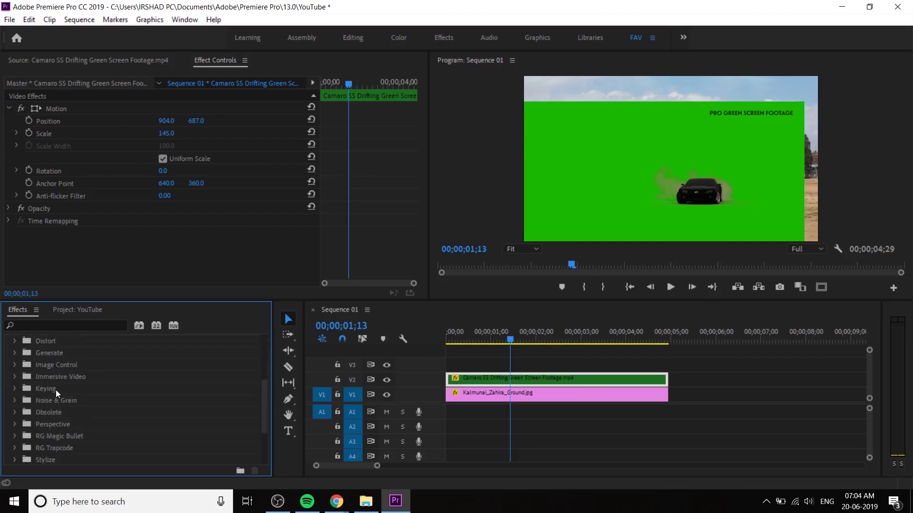
{"action": "double_click", "coordinate": [56, 390]}
{"action": "scroll", "coordinate": [92, 413], "scroll_direction": "down", "scroll_amount": 3}
{"action": "scroll", "coordinate": [86, 375], "scroll_direction": "up", "scroll_amount": 1}
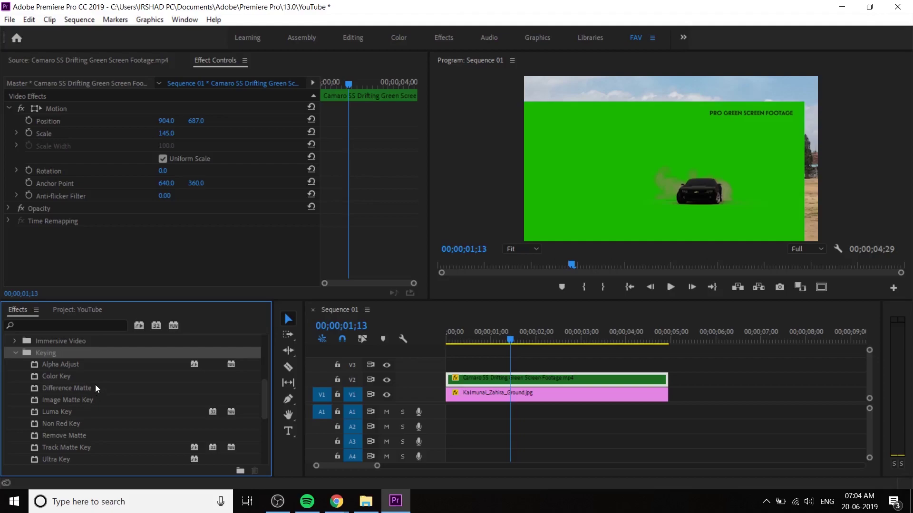
{"action": "left_click", "coordinate": [96, 378]}
{"action": "left_click_drag", "start_coordinate": [74, 375], "coordinate": [578, 376]}
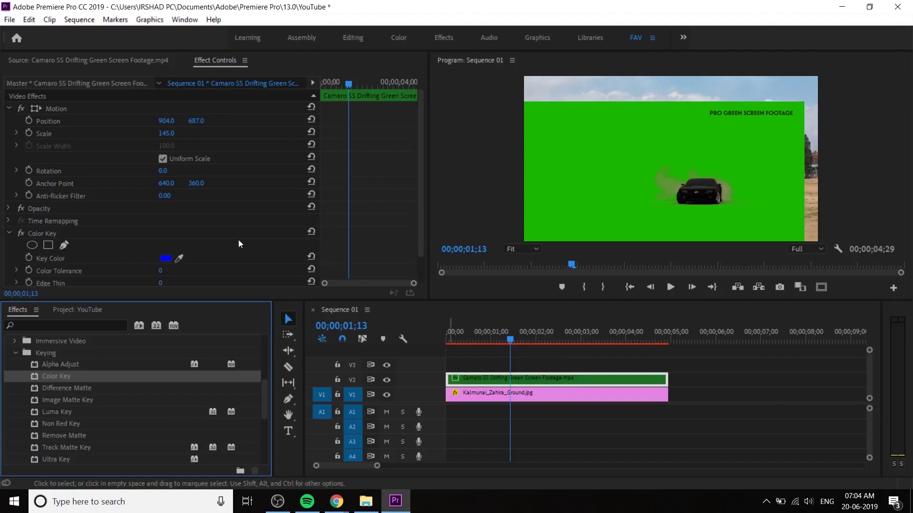
- Set the Color Key's key color to the footage's green background, hex 1AB600, by sampling it from the preview
{"action": "left_click", "coordinate": [11, 110]}
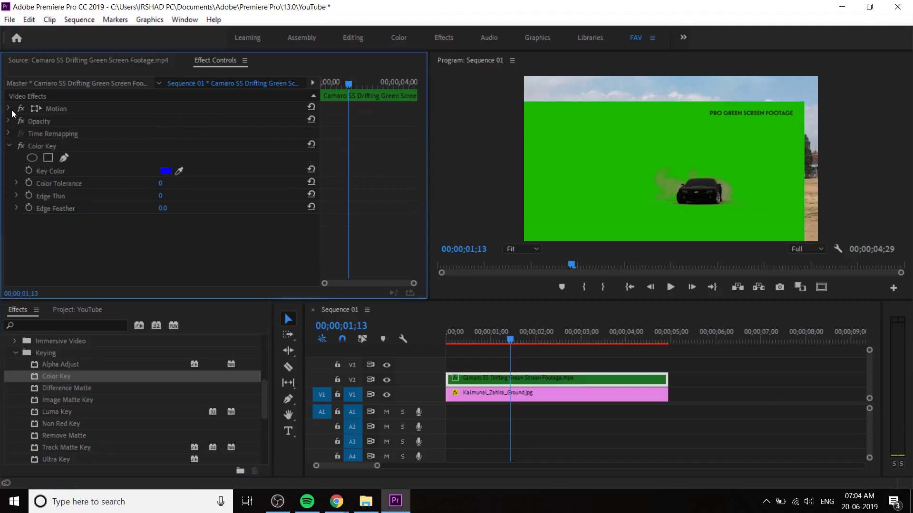
{"action": "left_click", "coordinate": [64, 144]}
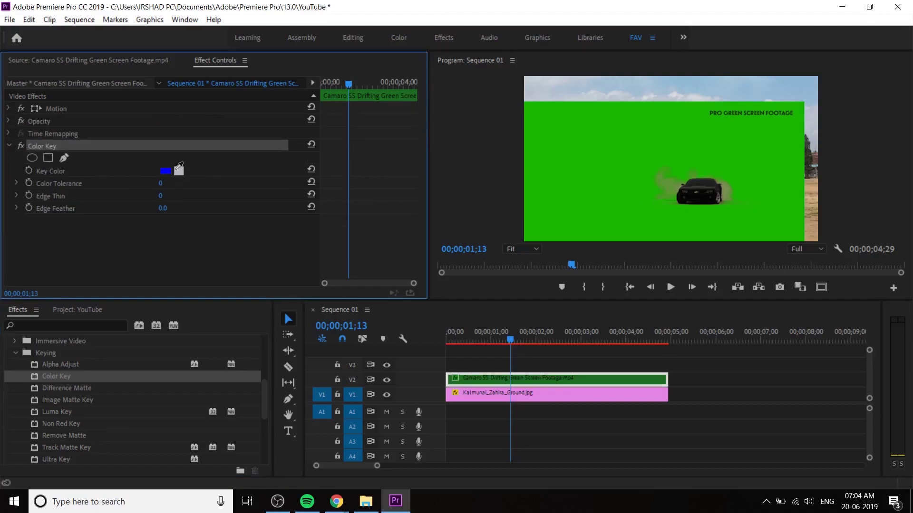
{"action": "left_click", "coordinate": [637, 130]}
{"action": "left_click", "coordinate": [180, 169]}
{"action": "left_click", "coordinate": [166, 173]}
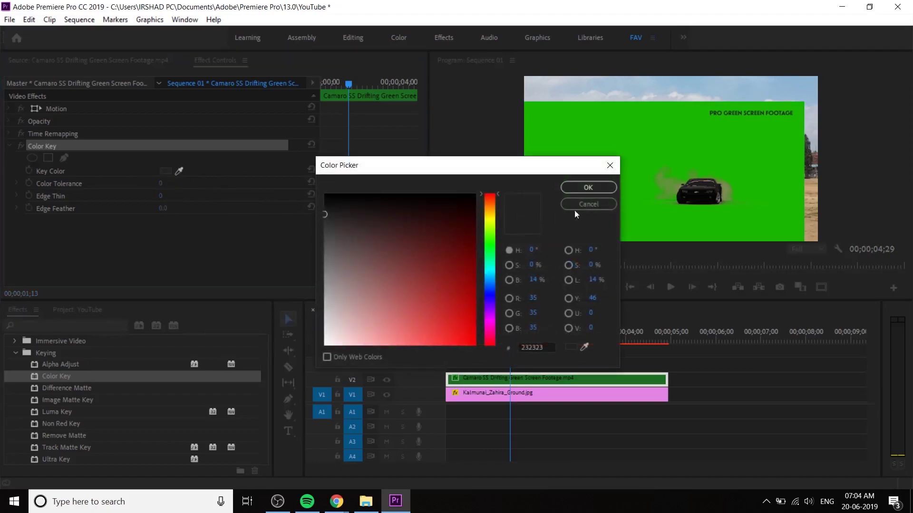
{"action": "left_click", "coordinate": [488, 245]}
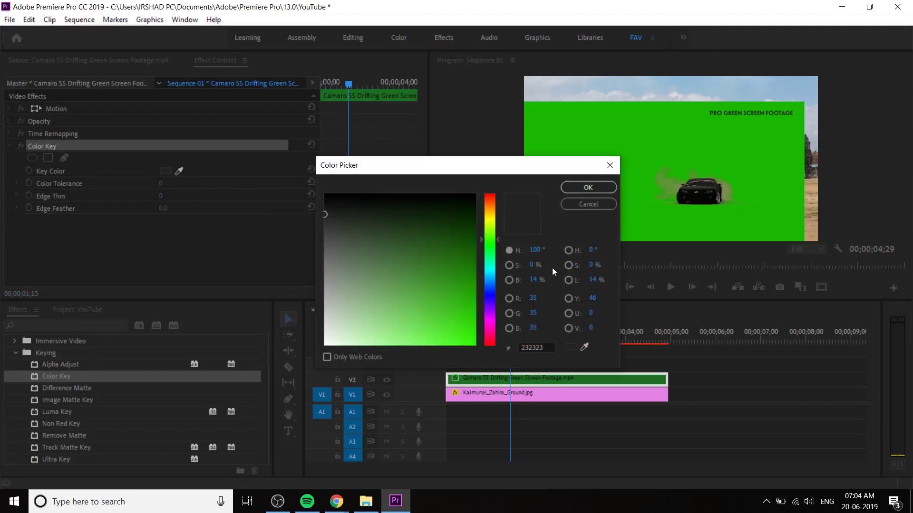
{"action": "left_click", "coordinate": [585, 347]}
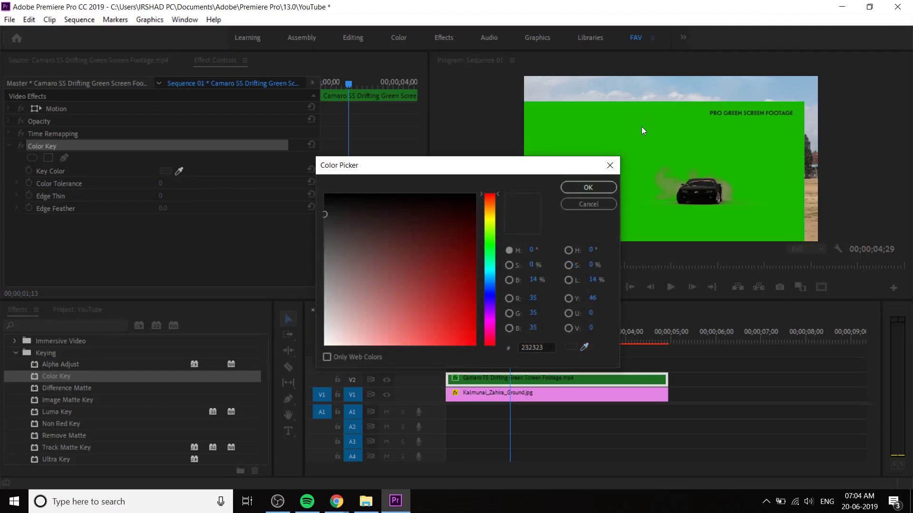
{"action": "left_click_drag", "start_coordinate": [523, 174], "coordinate": [497, 168]}
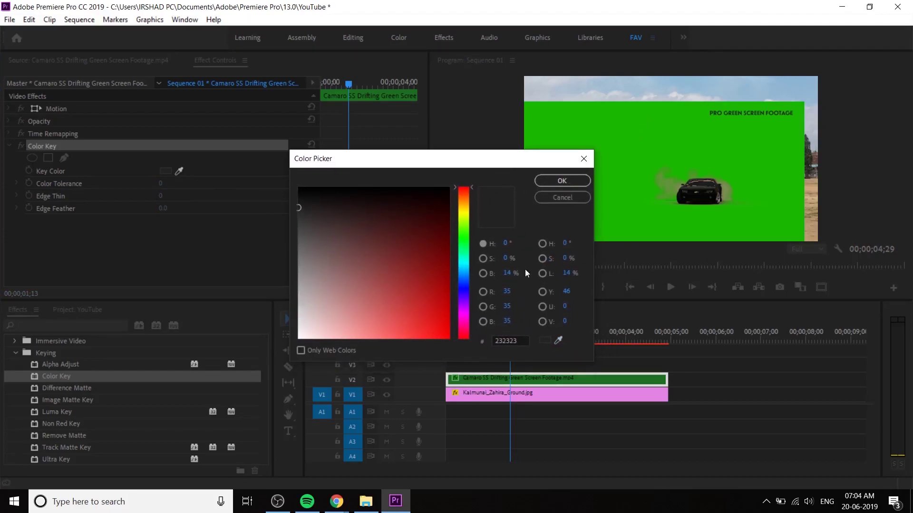
{"action": "left_click", "coordinate": [565, 338]}
{"action": "left_click", "coordinate": [756, 197]}
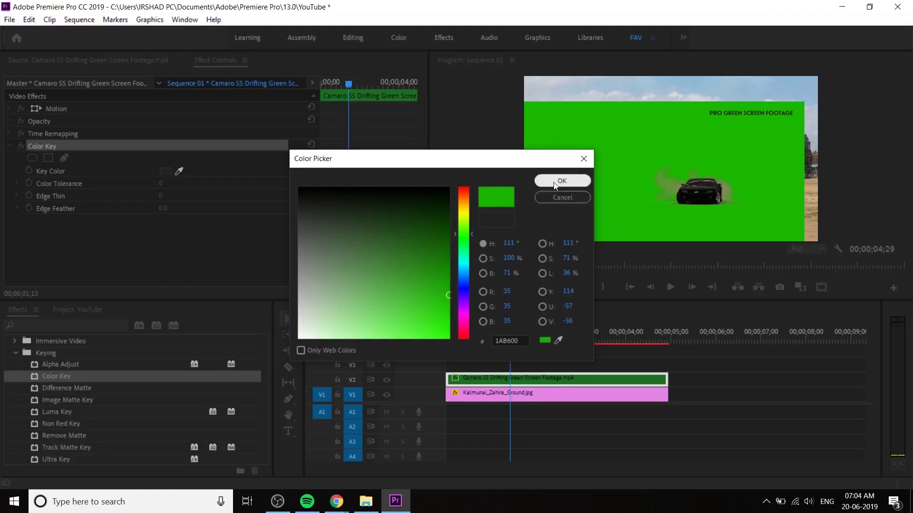
{"action": "left_click", "coordinate": [583, 158]}
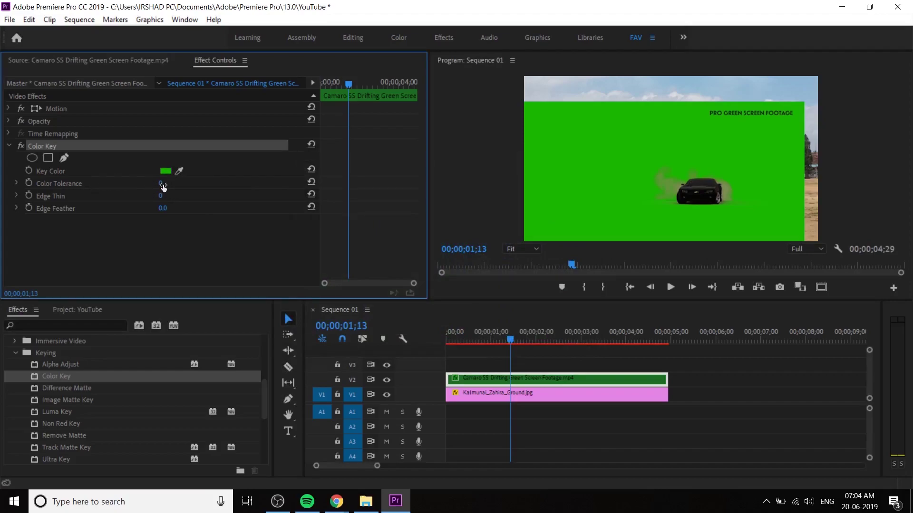
- Set the Color Key's Color Tolerance to 128 and inspect the car's edges at 00;00;01;22 with 75% preview magnification
{"action": "left_click_drag", "start_coordinate": [160, 184], "coordinate": [192, 183]}
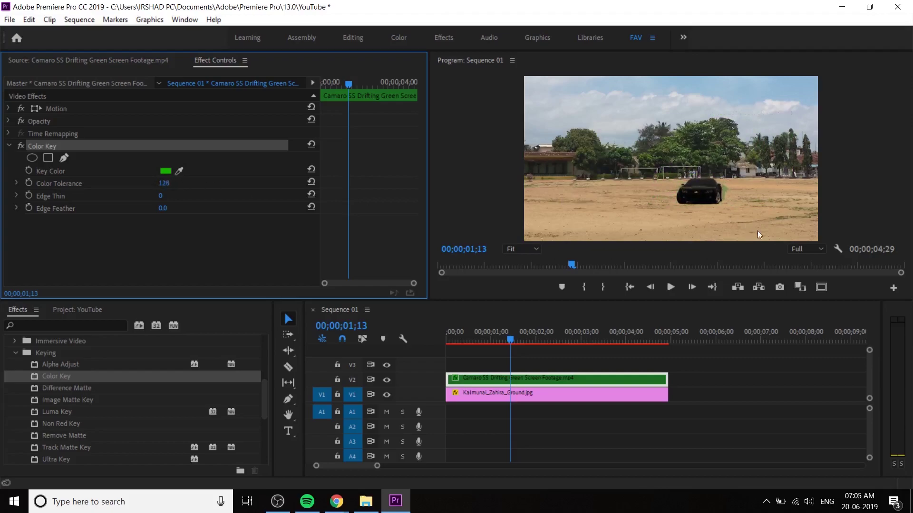
{"action": "left_click_drag", "start_coordinate": [458, 339], "coordinate": [523, 344]}
{"action": "left_click", "coordinate": [516, 250]}
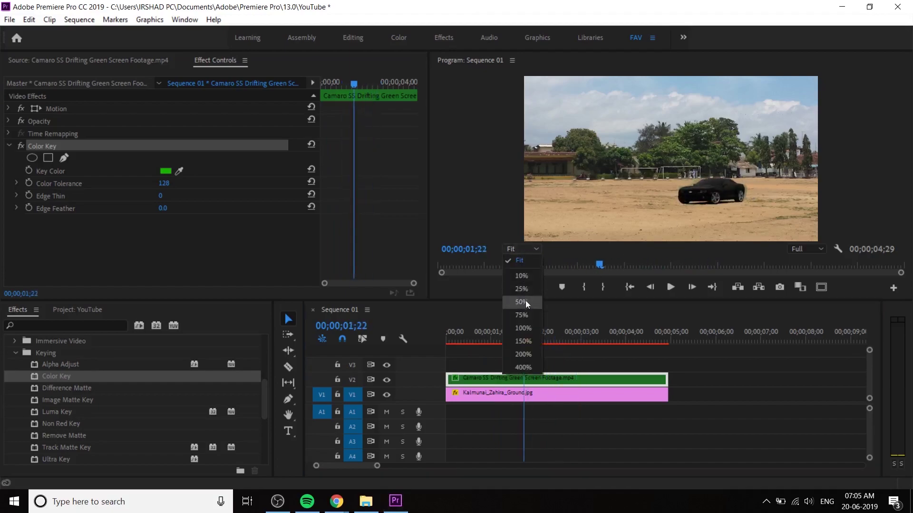
{"action": "left_click", "coordinate": [526, 320]}
{"action": "scroll", "coordinate": [832, 161], "scroll_direction": "down", "scroll_amount": 3}
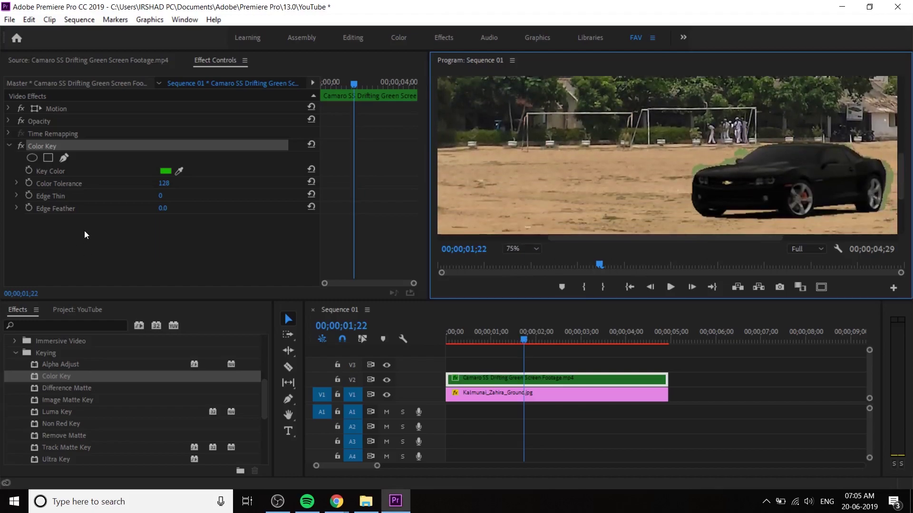
- Try a Color Tolerance of 146, and remove the Color Key effect from the Camaro clip
{"action": "mouse_move", "coordinate": [164, 183]}
{"action": "left_mouse_down"}
{"action": "mouse_move", "coordinate": [148, 183]}
{"action": "mouse_move", "coordinate": [194, 184]}
{"action": "mouse_move", "coordinate": [172, 183]}
{"action": "left_mouse_up"}
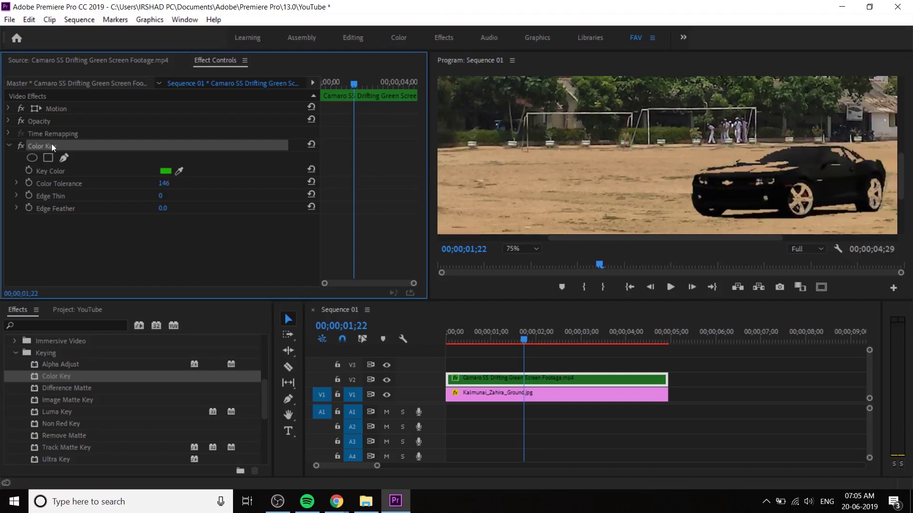
{"action": "key", "text": "Delete"}
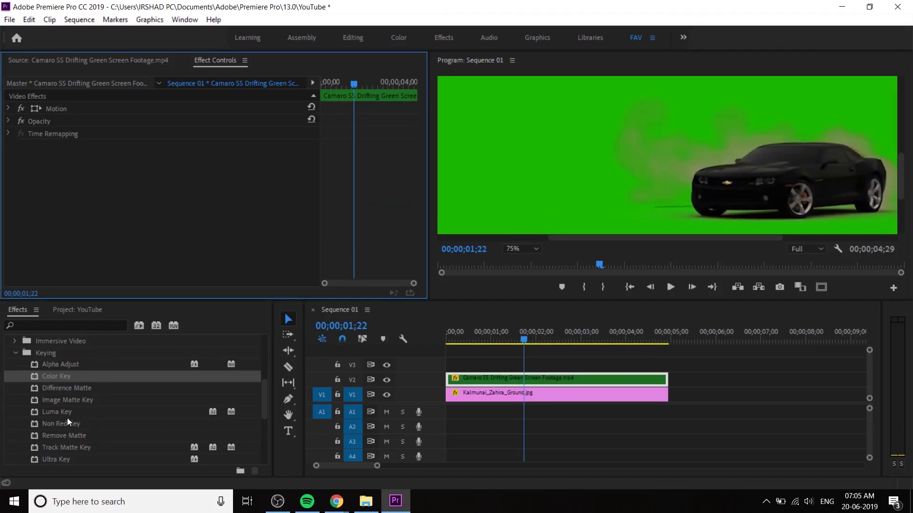
{"action": "scroll", "coordinate": [78, 421], "scroll_direction": "down", "scroll_amount": 1}
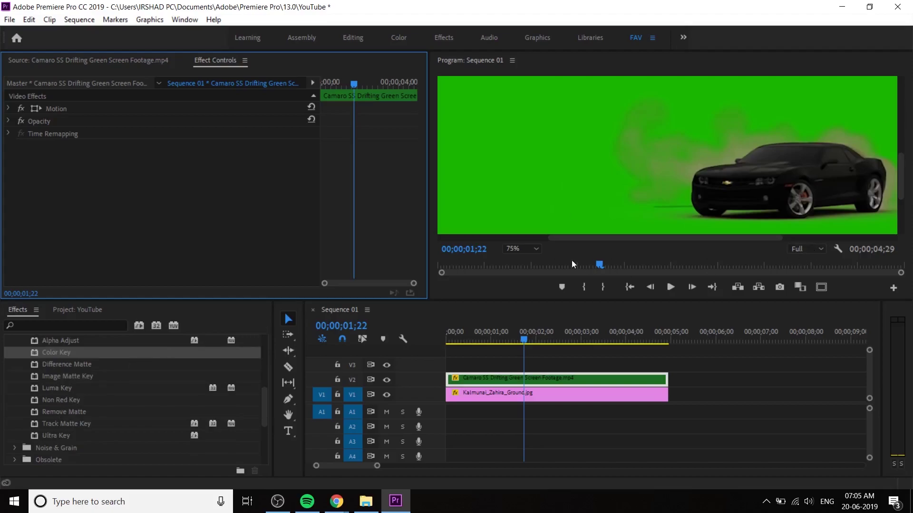
- Fit the whole frame in the preview and apply the Ultra Key effect to the Camaro clip on V2
{"action": "left_click", "coordinate": [523, 254]}
{"action": "left_click", "coordinate": [525, 260]}
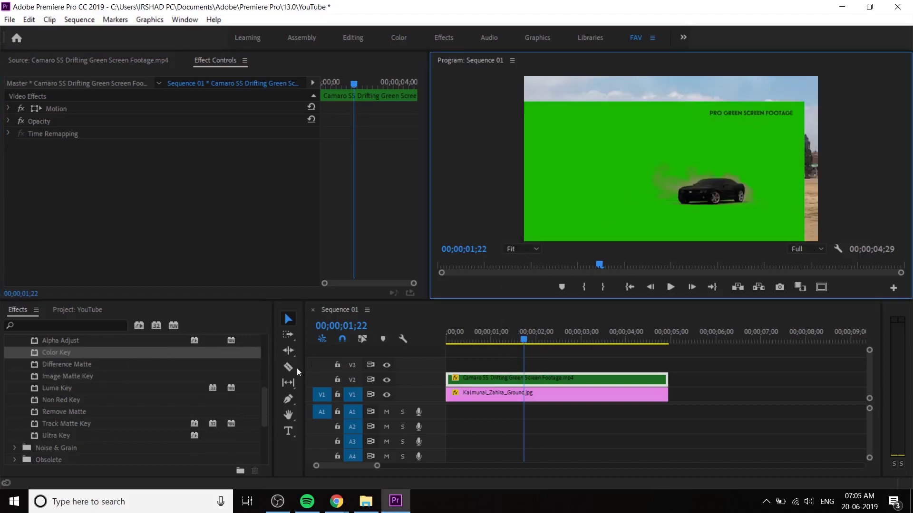
{"action": "left_click", "coordinate": [54, 437]}
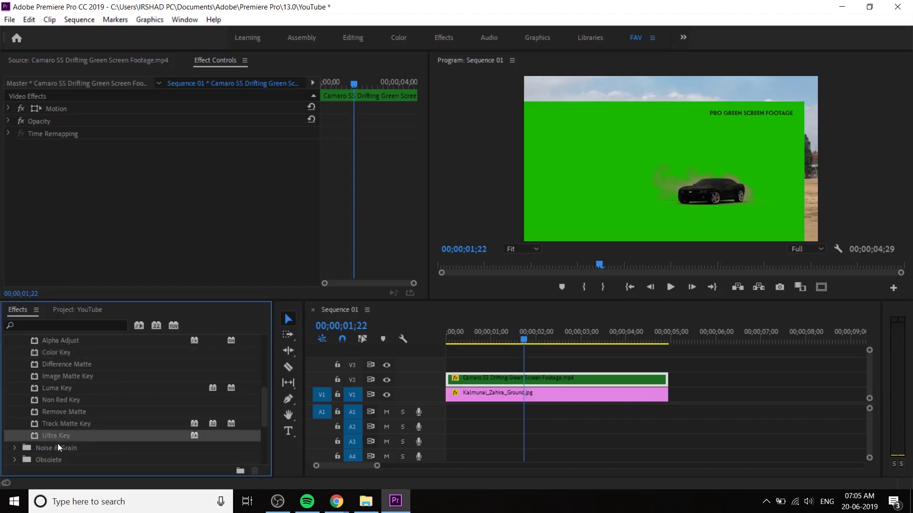
{"action": "left_click_drag", "start_coordinate": [55, 438], "coordinate": [509, 380]}
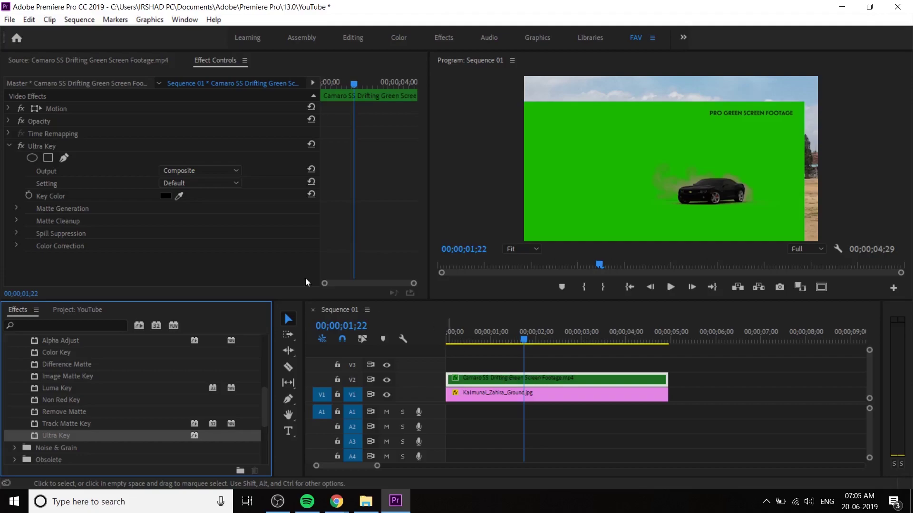
- Set the Ultra Key's key color to the footage's green background, hex 1AB800, by sampling it from the preview
{"action": "left_click", "coordinate": [65, 196]}
{"action": "left_click", "coordinate": [179, 196]}
{"action": "left_click", "coordinate": [661, 122]}
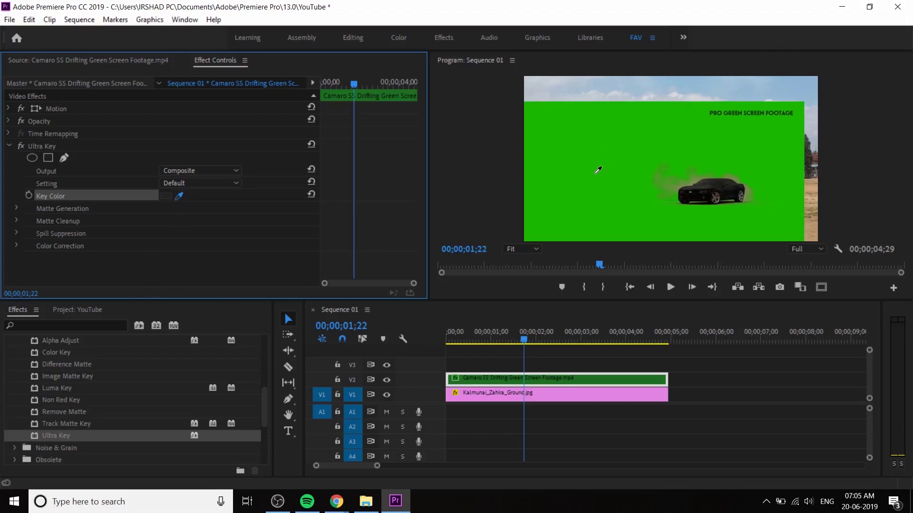
{"action": "left_click", "coordinate": [582, 221]}
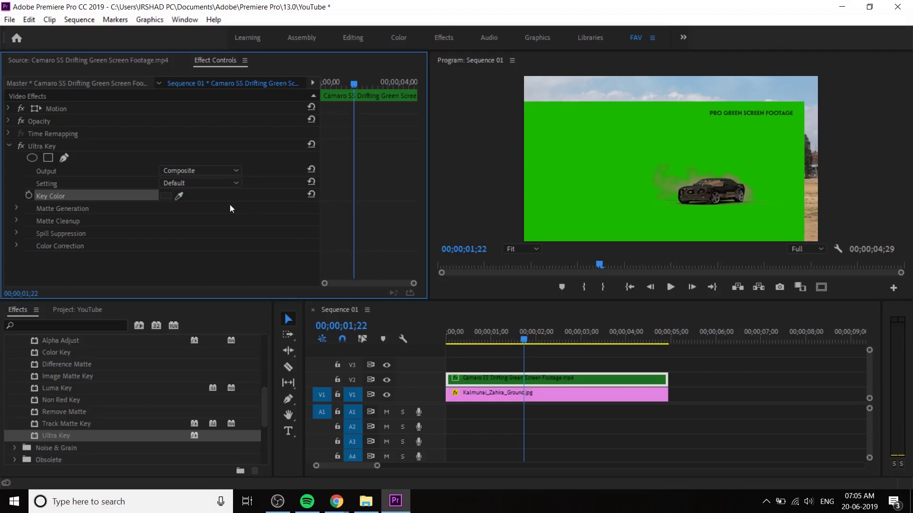
{"action": "left_click", "coordinate": [163, 195]}
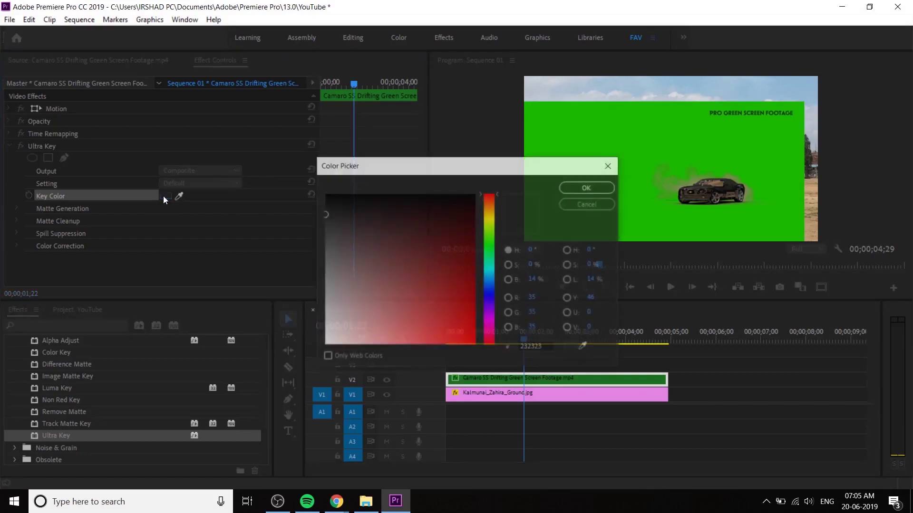
{"action": "left_click", "coordinate": [588, 347]}
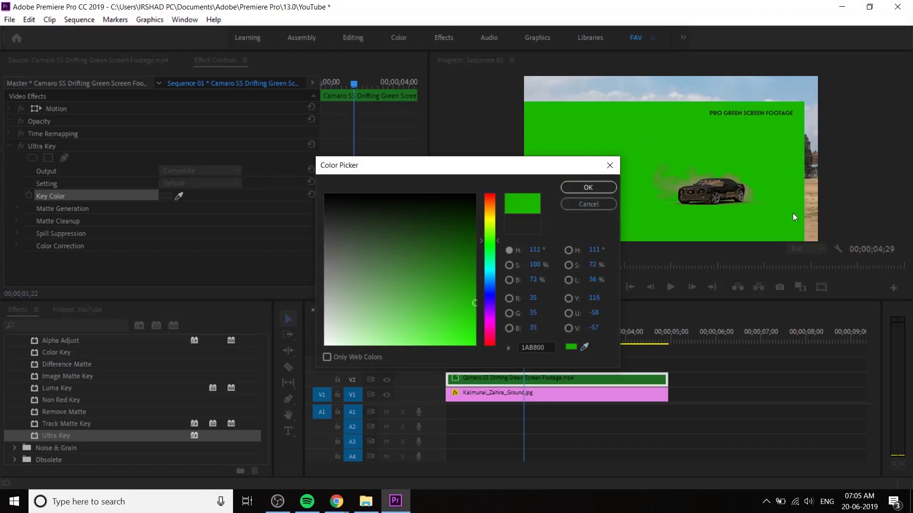
{"action": "left_click", "coordinate": [594, 187]}
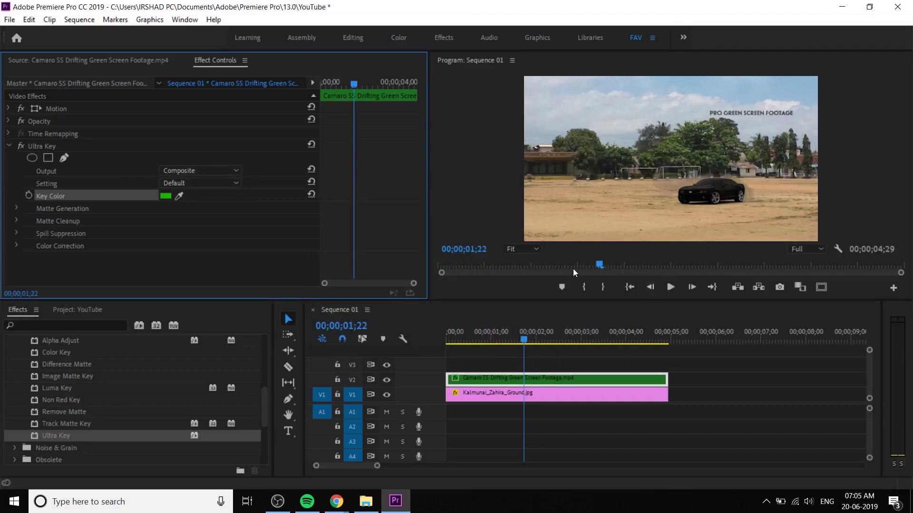
- Inspect the keyed car's edges at 75% preview magnification, and play the composite from the start with the whole frame fitted
{"action": "left_click", "coordinate": [523, 250]}
{"action": "left_click", "coordinate": [530, 316]}
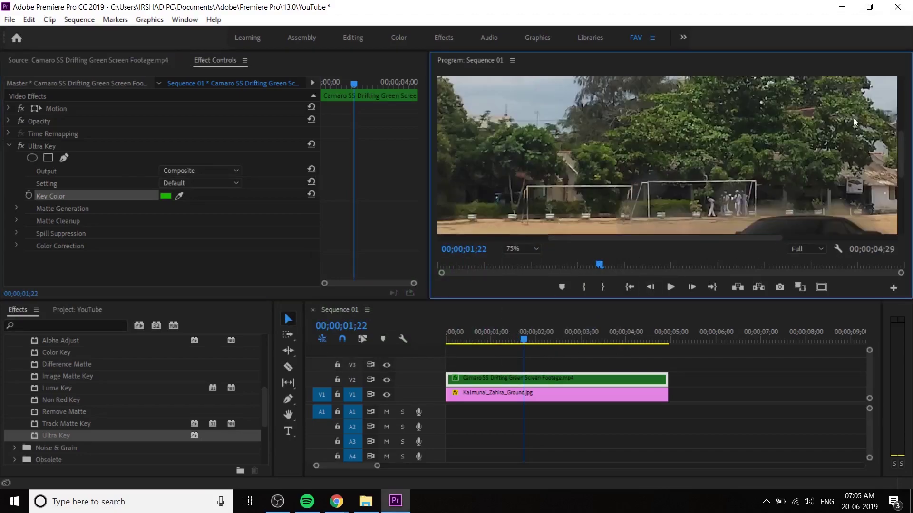
{"action": "left_click_drag", "start_coordinate": [902, 137], "coordinate": [902, 157]}
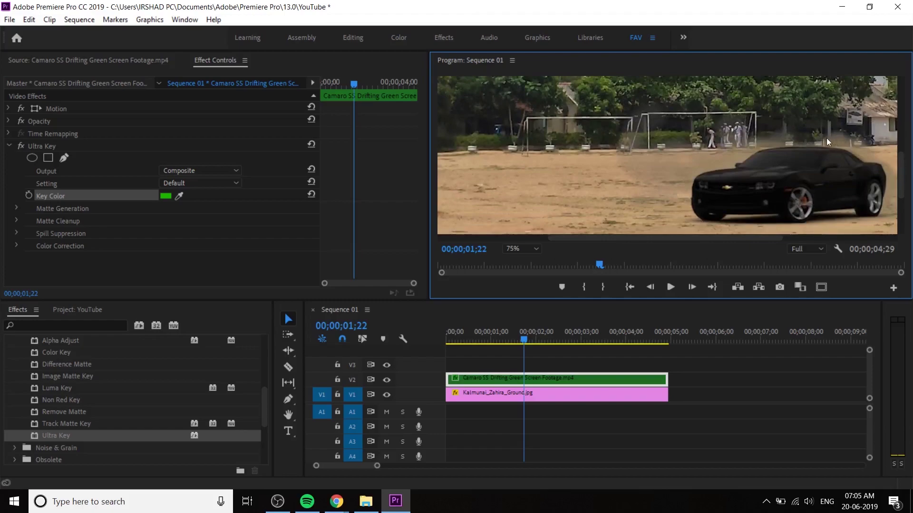
{"action": "left_click_drag", "start_coordinate": [528, 338], "coordinate": [429, 376]}
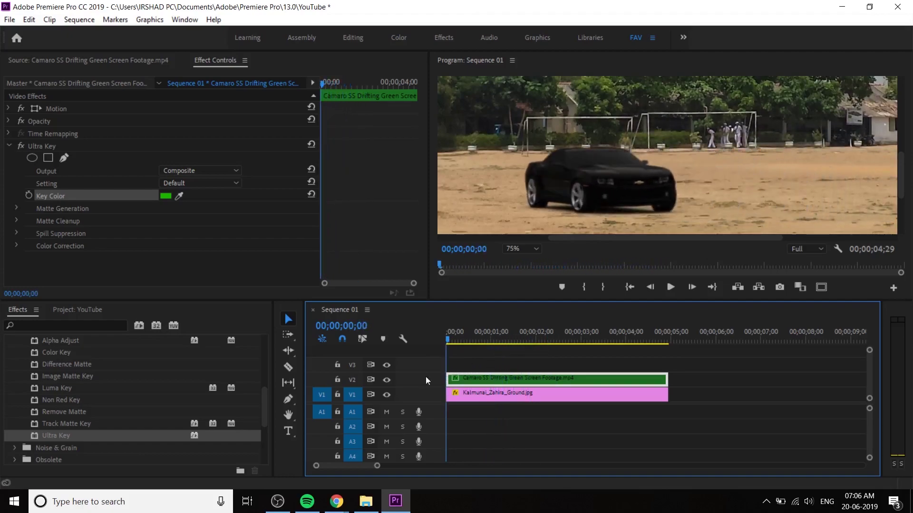
{"action": "left_click", "coordinate": [520, 248]}
{"action": "left_click", "coordinate": [525, 259]}
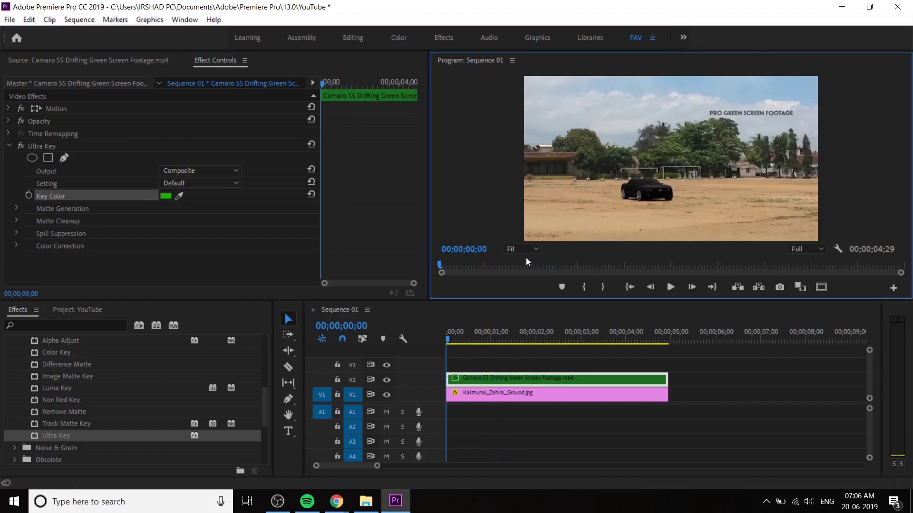
{"action": "key", "text": "space"}
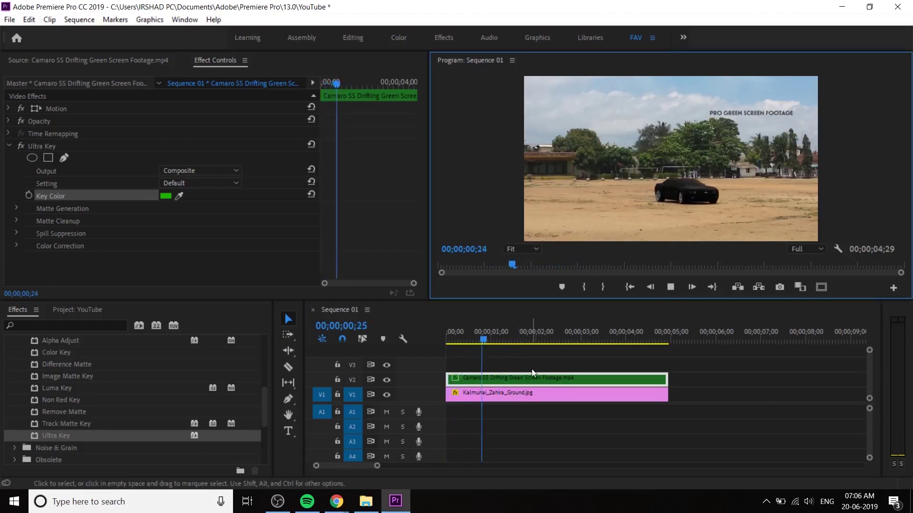
{"action": "key", "text": "space"}
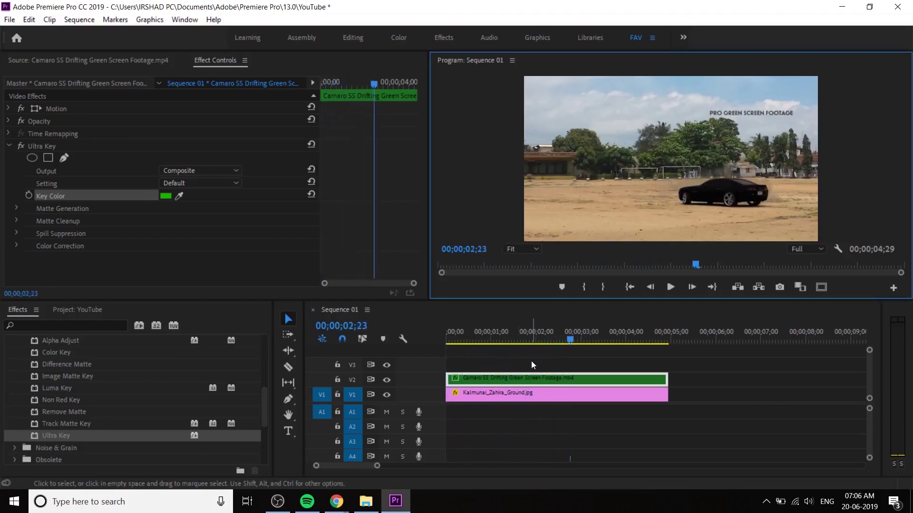
- Enlarge the Camaro clip to a scale of 216, position it at 476, 687, and play the sequence from the start
{"action": "left_click", "coordinate": [498, 382]}
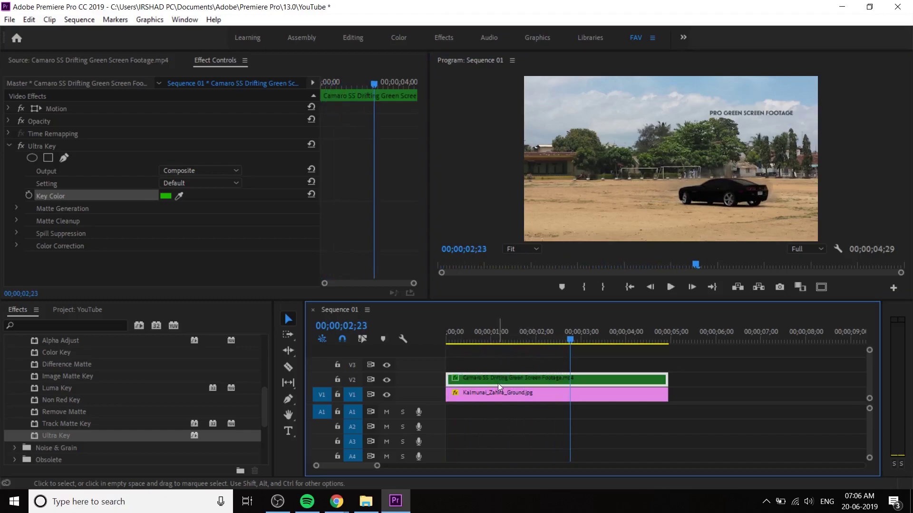
{"action": "left_click", "coordinate": [8, 108]}
{"action": "left_click_drag", "start_coordinate": [166, 133], "coordinate": [109, 121]}
{"action": "left_click", "coordinate": [463, 337]}
{"action": "key", "text": "space"}
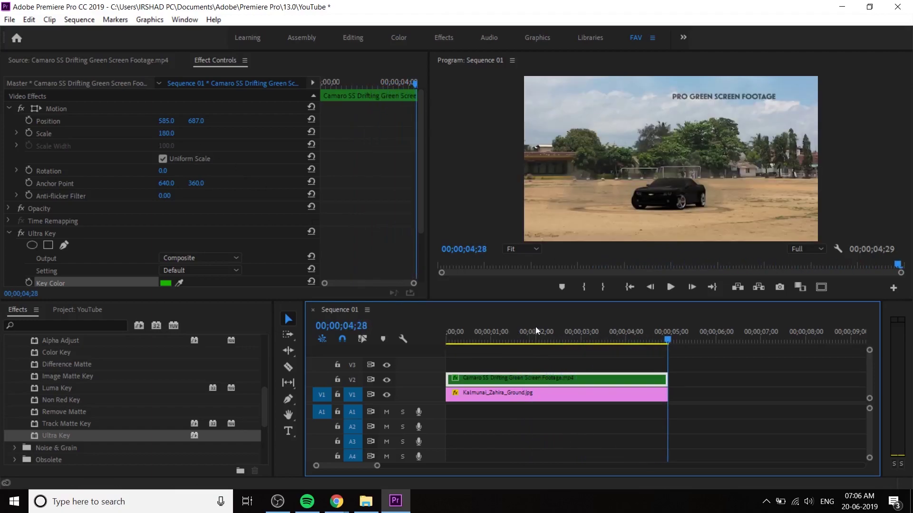
{"action": "left_click", "coordinate": [561, 327]}
{"action": "left_click_drag", "start_coordinate": [167, 133], "coordinate": [123, 125]}
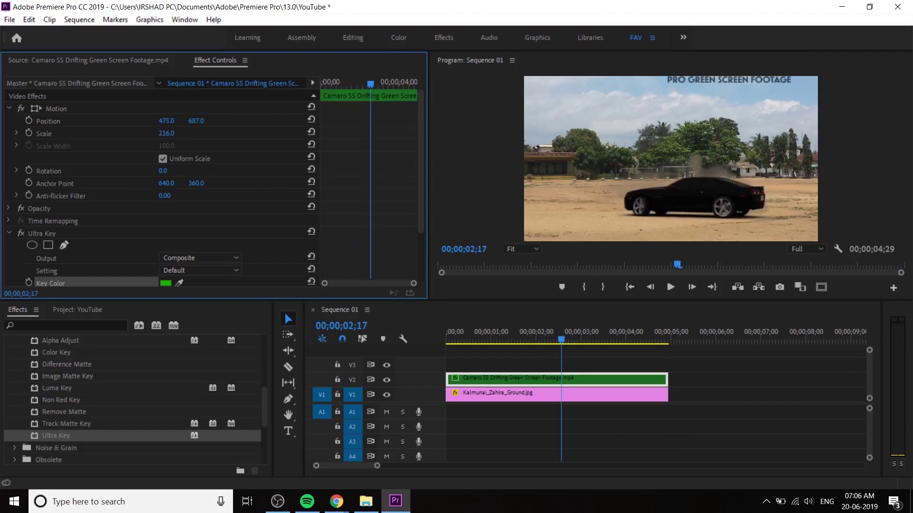
{"action": "left_click", "coordinate": [448, 335]}
{"action": "key", "text": "space"}
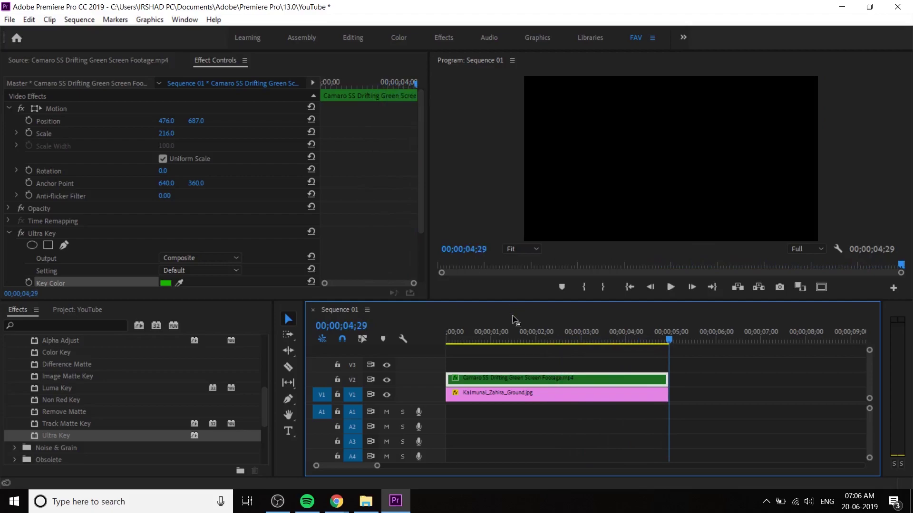
- Extend the ground image and the Camaro clip to a duration of 00;00;07;29 and play the sequence from the start
{"action": "left_click", "coordinate": [508, 337]}
{"action": "left_click_drag", "start_coordinate": [509, 332], "coordinate": [431, 338]}
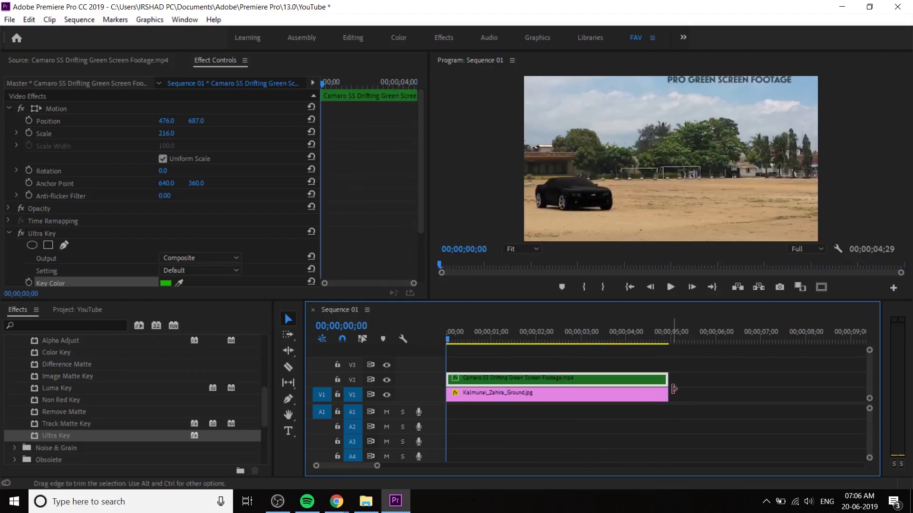
{"action": "left_click_drag", "start_coordinate": [666, 399], "coordinate": [803, 395]}
{"action": "left_click_drag", "start_coordinate": [667, 379], "coordinate": [794, 367]}
{"action": "key", "text": "space"}
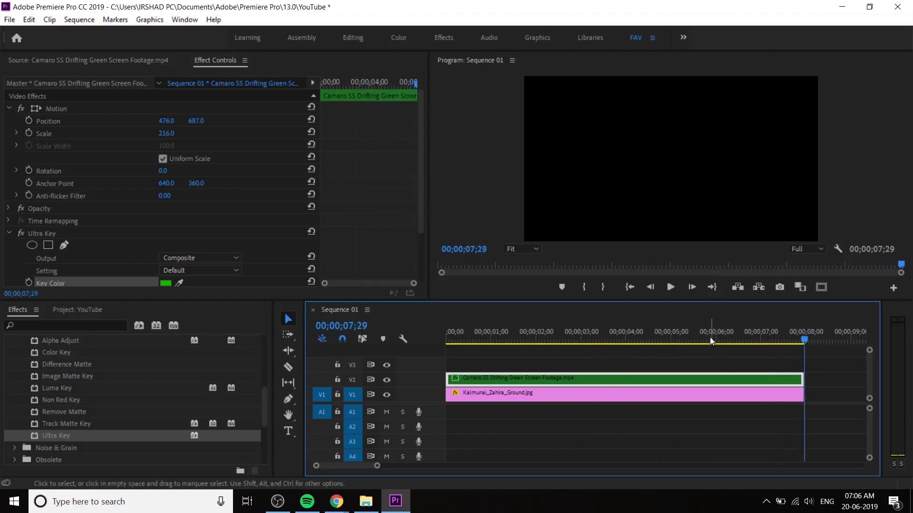
- Review the Ultra Key settings of the Camaro clip with the playhead at 00;00;02;27
{"action": "left_click", "coordinate": [576, 340]}
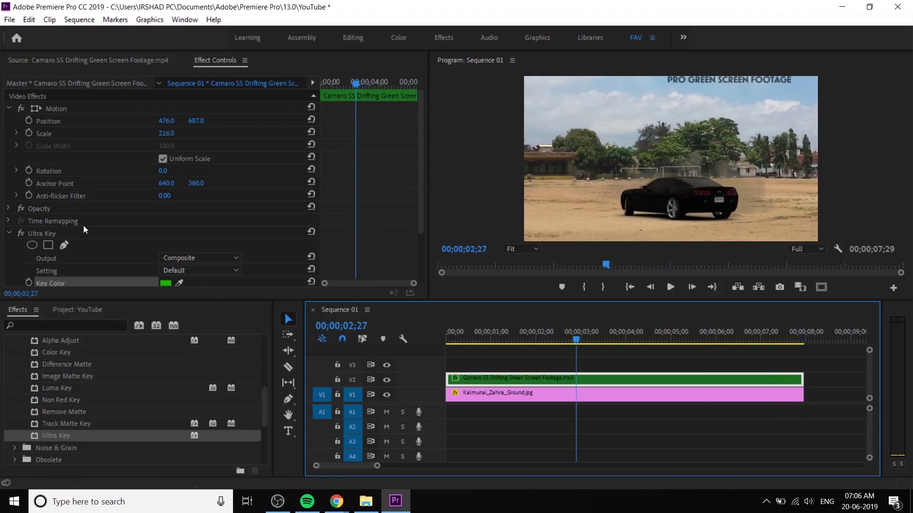
{"action": "scroll", "coordinate": [57, 202], "scroll_direction": "down", "scroll_amount": 3}
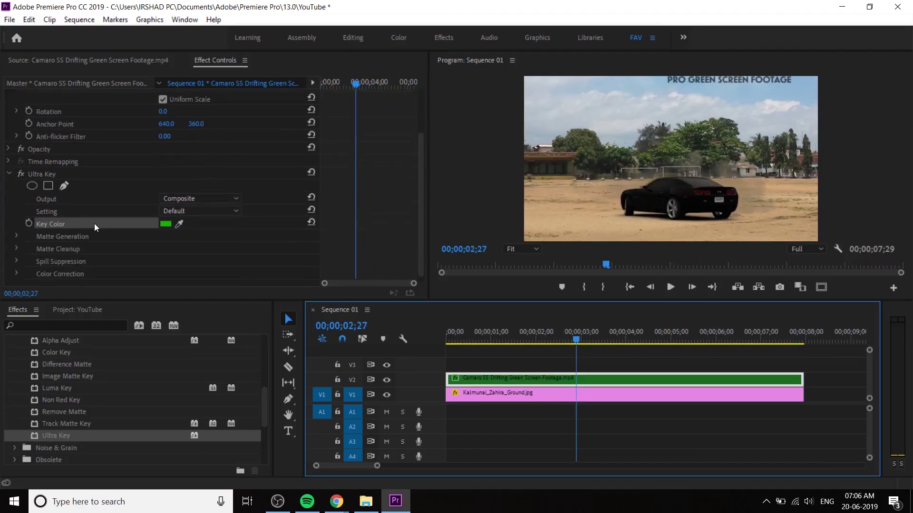
{"action": "left_click", "coordinate": [71, 170]}
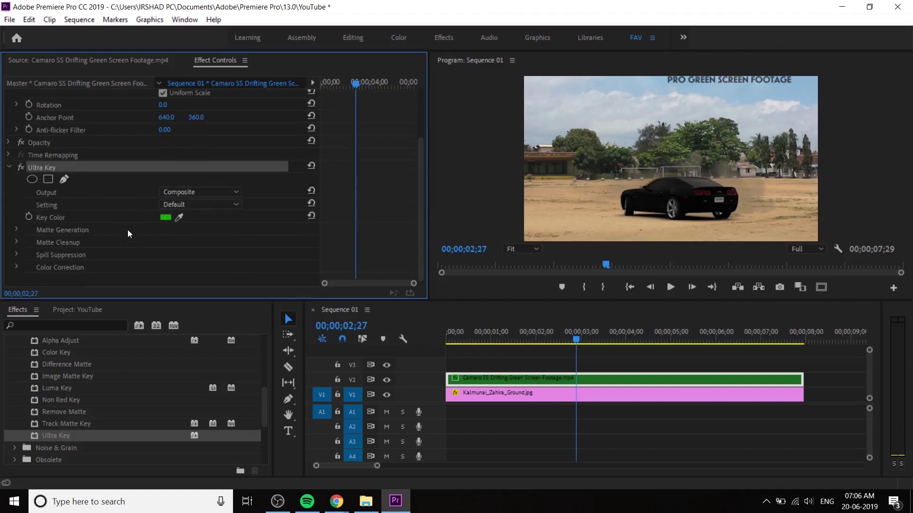
- Switch to Chrome and save the transparent veil green screen test image from the Google Images results as hqdefault.jpg
{"action": "mouse_move", "coordinate": [336, 499]}
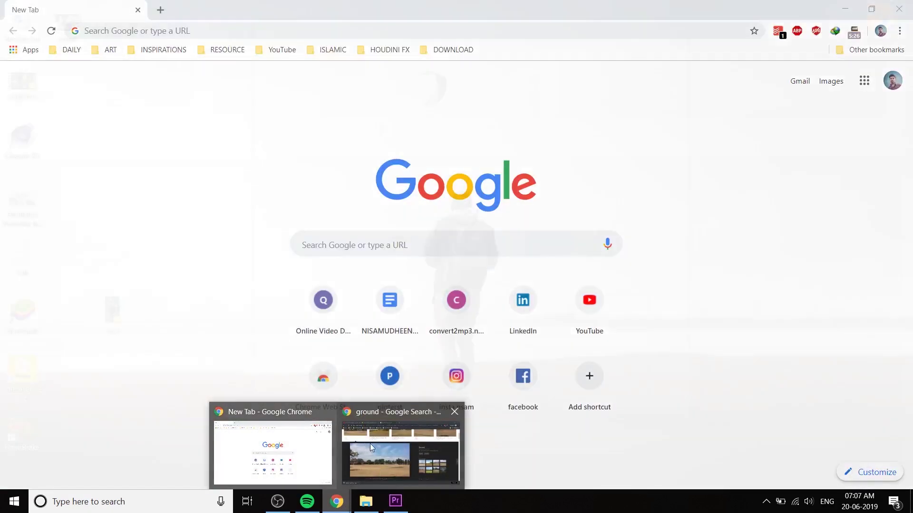
{"action": "left_click", "coordinate": [375, 452]}
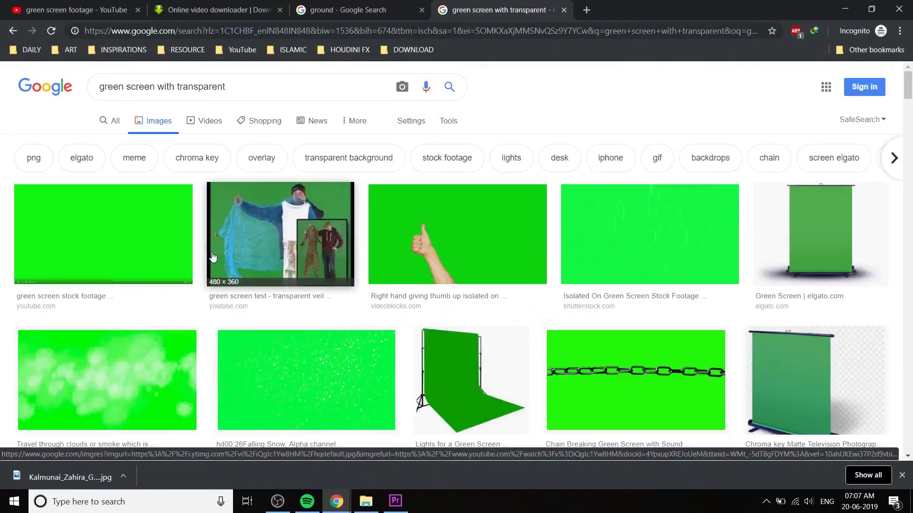
{"action": "left_click", "coordinate": [263, 203]}
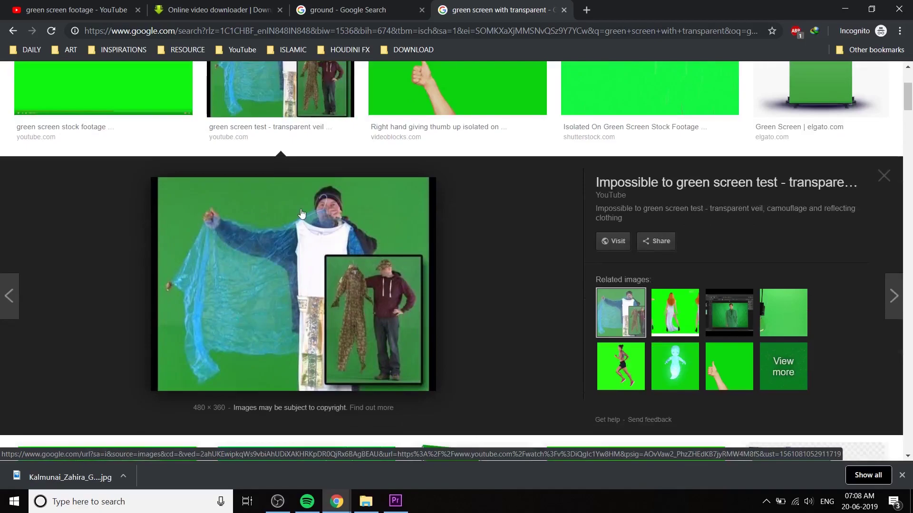
{"action": "right_click", "coordinate": [302, 213]}
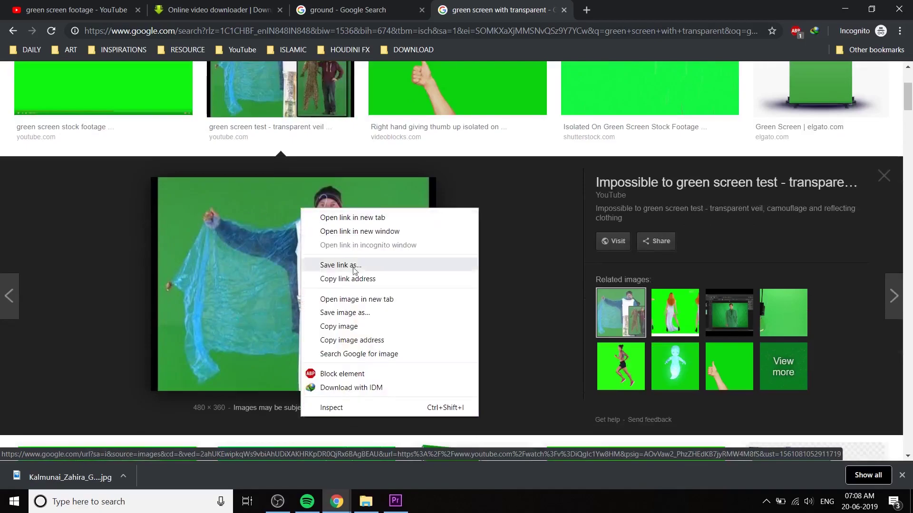
{"action": "left_click", "coordinate": [361, 314]}
{"action": "key", "text": "Return"}
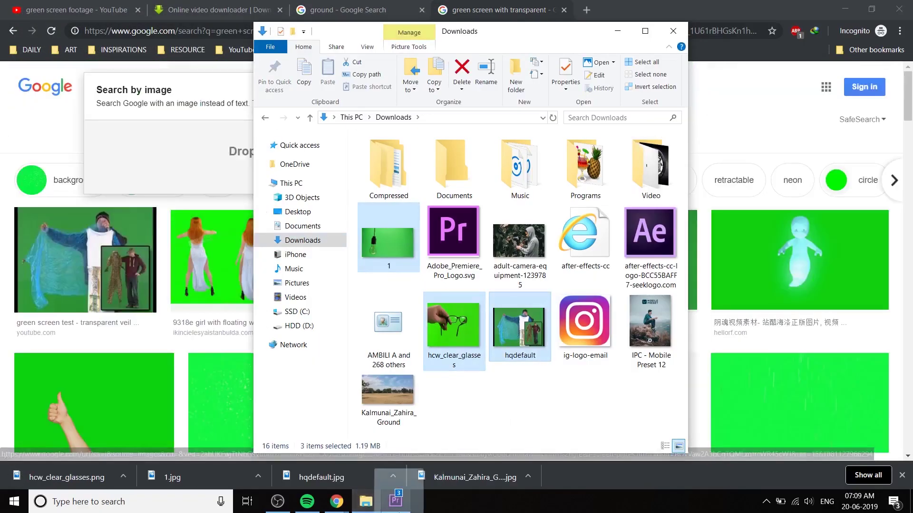
- Import 1.jpg, hqdefault.jpg and hcw_clear_glasses.png from Downloads into the Premiere Pro project and preview 1.jpg
{"action": "left_click_drag", "start_coordinate": [398, 503], "coordinate": [158, 427]}
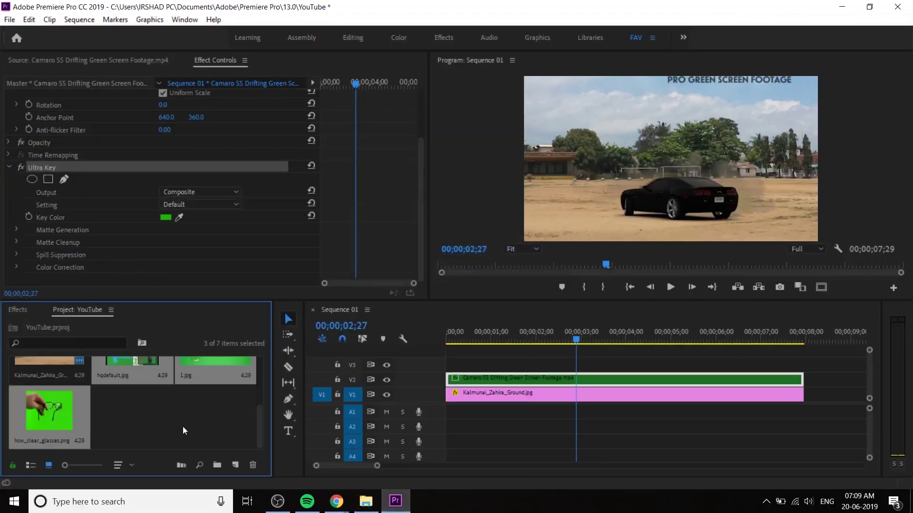
{"action": "left_click", "coordinate": [181, 428]}
{"action": "double_click", "coordinate": [198, 405]}
- Replace the Camaro clip on V2 with the light bulb image 1.jpg and scale it to fill the frame
{"action": "left_click_drag", "start_coordinate": [193, 426], "coordinate": [423, 374]}
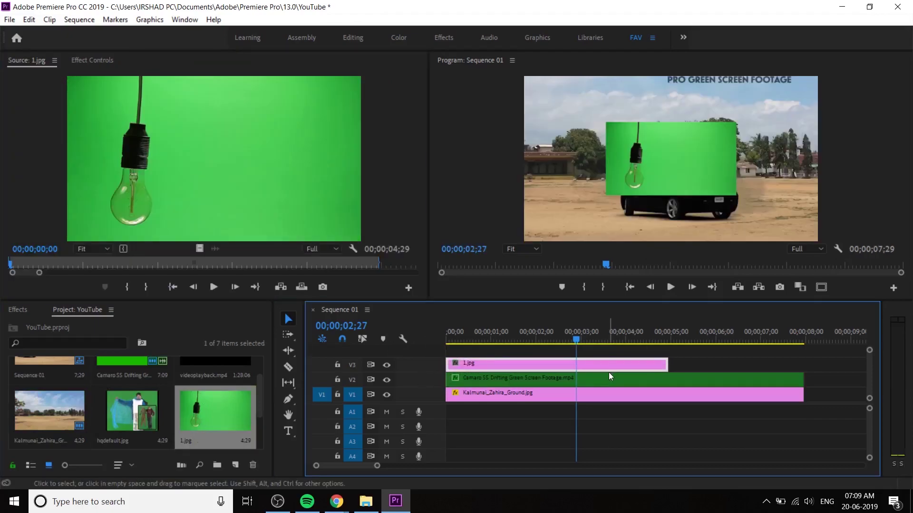
{"action": "left_click", "coordinate": [611, 378]}
{"action": "key", "text": "Delete"}
{"action": "left_click_drag", "start_coordinate": [583, 365], "coordinate": [582, 377]}
{"action": "right_click", "coordinate": [582, 377]}
{"action": "left_click", "coordinate": [644, 431]}
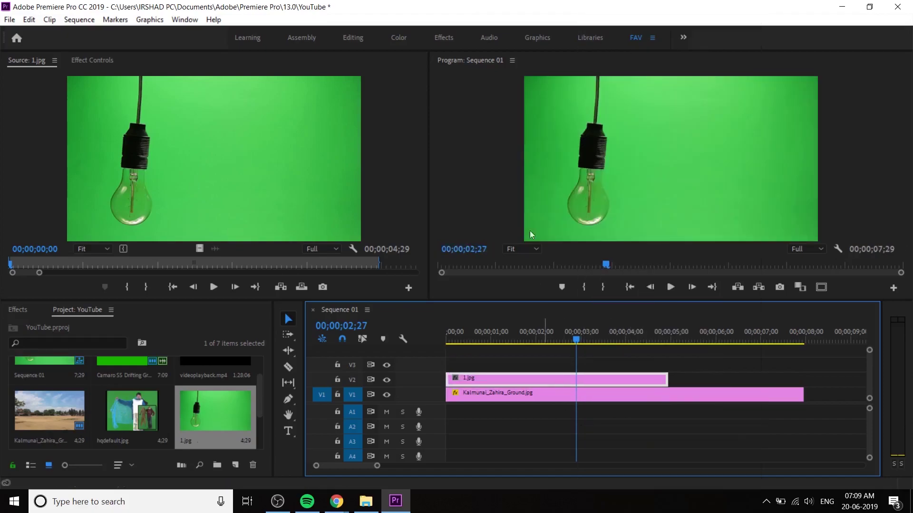
- Apply the Ultra Key effect to the 1.jpg clip on V2 and bring up its effect settings
{"action": "left_click", "coordinate": [29, 309]}
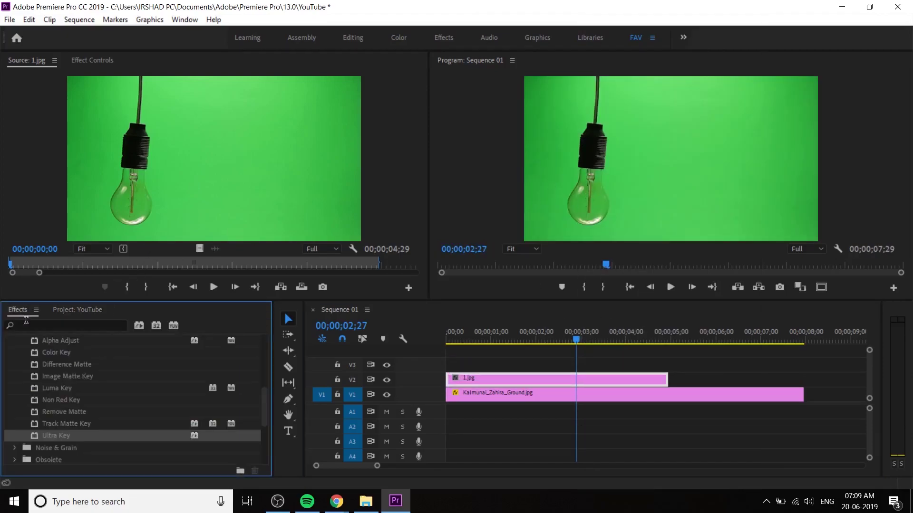
{"action": "left_click_drag", "start_coordinate": [57, 435], "coordinate": [556, 379]}
{"action": "left_click", "coordinate": [100, 59]}
{"action": "scroll", "coordinate": [42, 236], "scroll_direction": "down", "scroll_amount": 3}
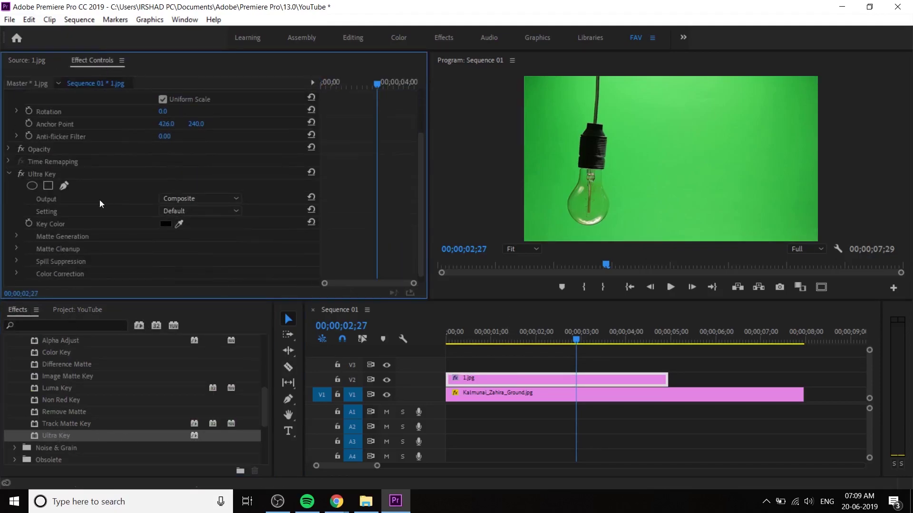
{"action": "left_click", "coordinate": [48, 168]}
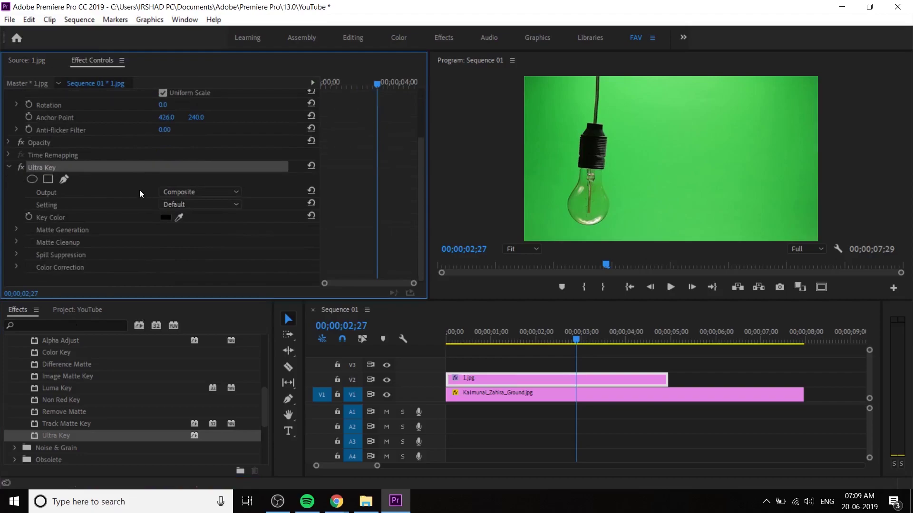
- Set the Ultra Key's key color on 1.jpg by sampling the green background beside the light bulb
{"action": "left_click", "coordinate": [77, 218]}
{"action": "left_click", "coordinate": [179, 217]}
{"action": "left_click", "coordinate": [762, 109]}
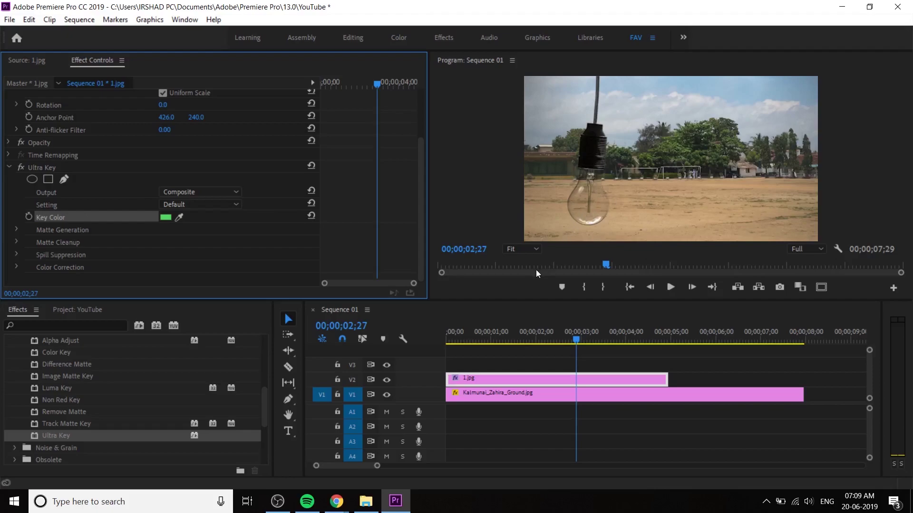
- Examine the keyed light bulb and its transparent glass up close in the program preview at 100% and 50% zoom
{"action": "left_click", "coordinate": [511, 249]}
{"action": "left_click", "coordinate": [525, 330]}
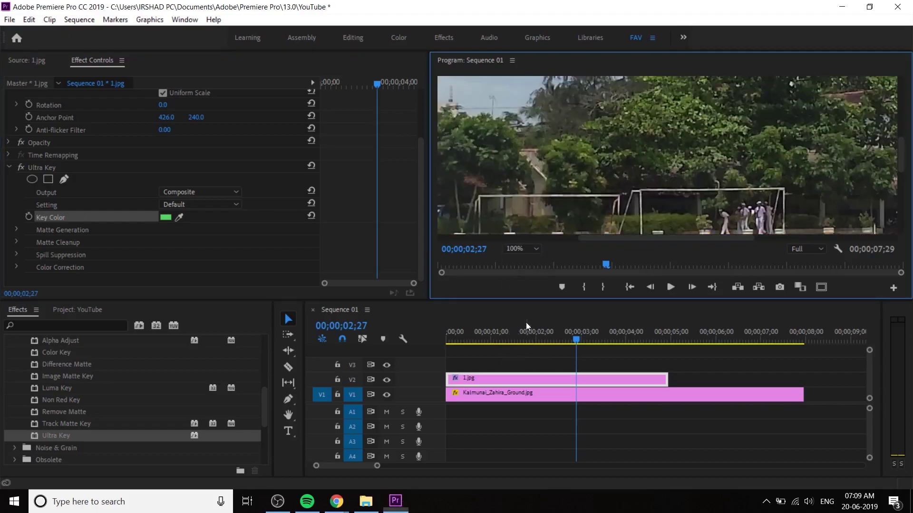
{"action": "left_click_drag", "start_coordinate": [649, 241], "coordinate": [504, 238]}
{"action": "left_click_drag", "start_coordinate": [895, 162], "coordinate": [898, 179]}
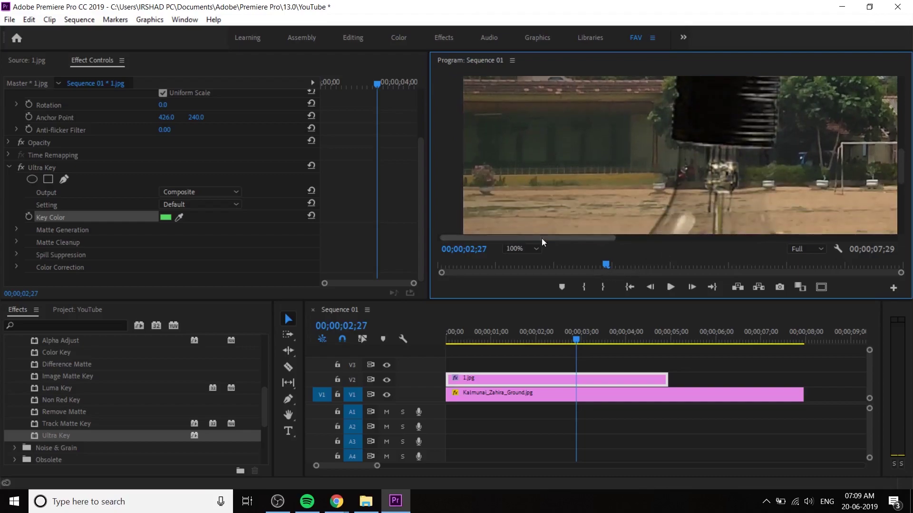
{"action": "left_click", "coordinate": [523, 248]}
{"action": "left_click", "coordinate": [533, 308]}
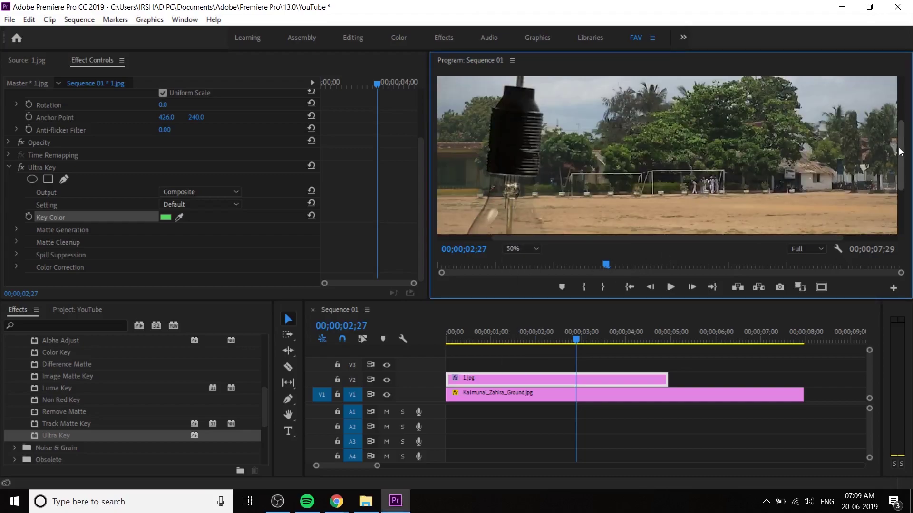
{"action": "left_click_drag", "start_coordinate": [897, 147], "coordinate": [898, 176]}
{"action": "left_click_drag", "start_coordinate": [459, 237], "coordinate": [503, 232]}
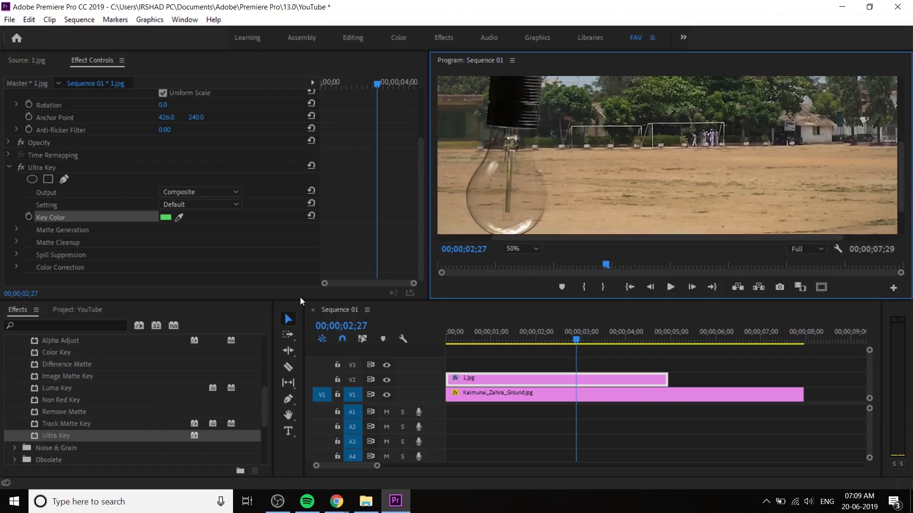
- Set the Ultra Key's matte generation on 1.jpg to transparency 60, highlight 10 and tolerance 75
{"action": "left_click", "coordinate": [68, 230]}
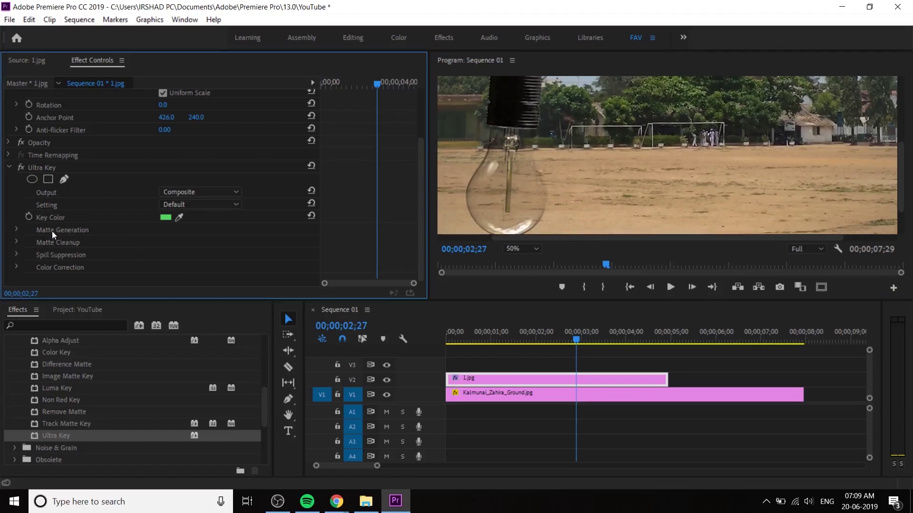
{"action": "left_click", "coordinate": [18, 229]}
{"action": "mouse_move", "coordinate": [162, 245]}
{"action": "left_mouse_down"}
{"action": "mouse_move", "coordinate": [200, 245]}
{"action": "mouse_move", "coordinate": [159, 245]}
{"action": "mouse_move", "coordinate": [195, 245]}
{"action": "mouse_move", "coordinate": [174, 239]}
{"action": "left_mouse_up"}
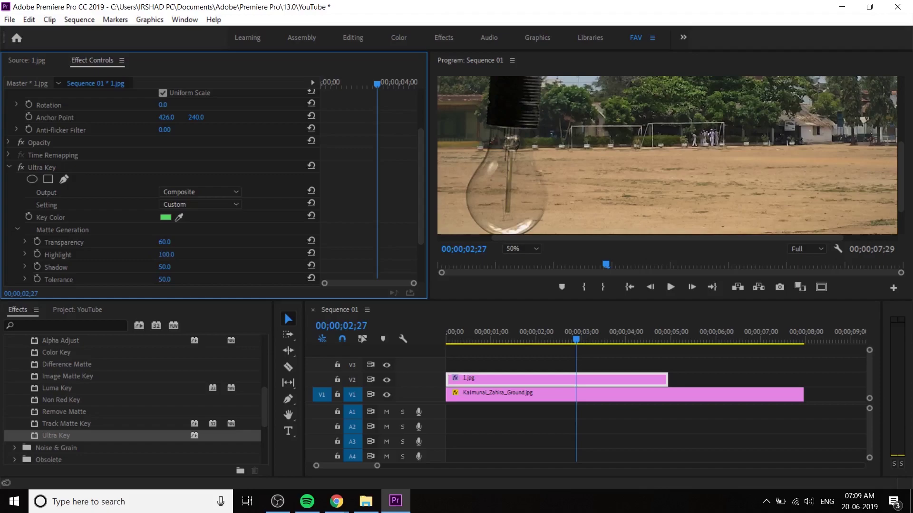
{"action": "left_click_drag", "start_coordinate": [164, 254], "coordinate": [215, 270]}
{"action": "left_click", "coordinate": [62, 236]}
{"action": "left_click", "coordinate": [67, 254]}
{"action": "scroll", "coordinate": [67, 261], "scroll_direction": "down", "scroll_amount": 1}
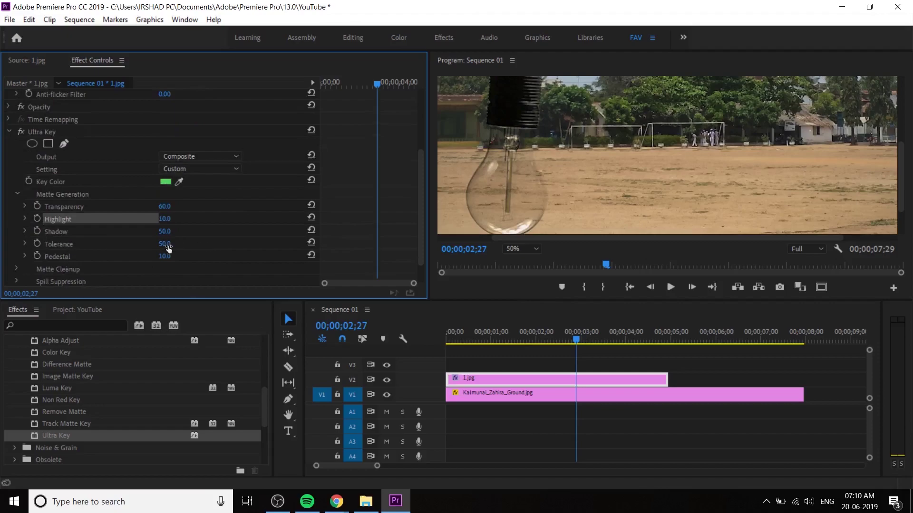
{"action": "mouse_move", "coordinate": [164, 244]}
{"action": "left_mouse_down"}
{"action": "mouse_move", "coordinate": [138, 243]}
{"action": "mouse_move", "coordinate": [176, 244]}
{"action": "left_mouse_up"}
{"action": "scroll", "coordinate": [38, 184], "scroll_direction": "down", "scroll_amount": 1}
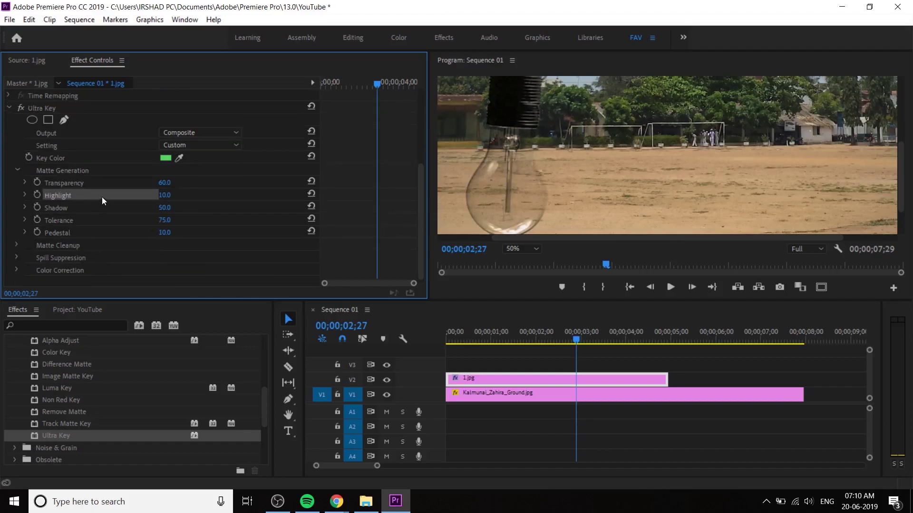
- Collapse the Ultra Key's matte generation settings and show its matte cleanup settings for 1.jpg
{"action": "left_click", "coordinate": [18, 169]}
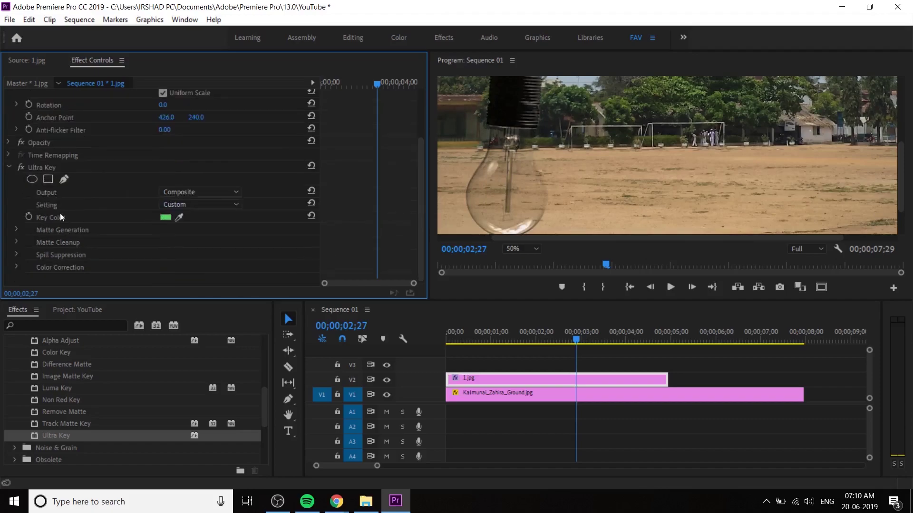
{"action": "left_click", "coordinate": [18, 242]}
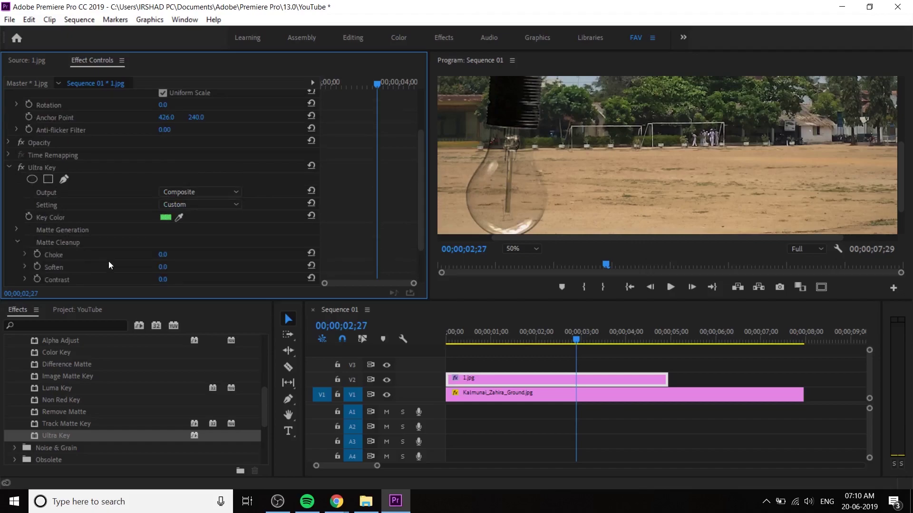
{"action": "scroll", "coordinate": [108, 258], "scroll_direction": "down", "scroll_amount": 2}
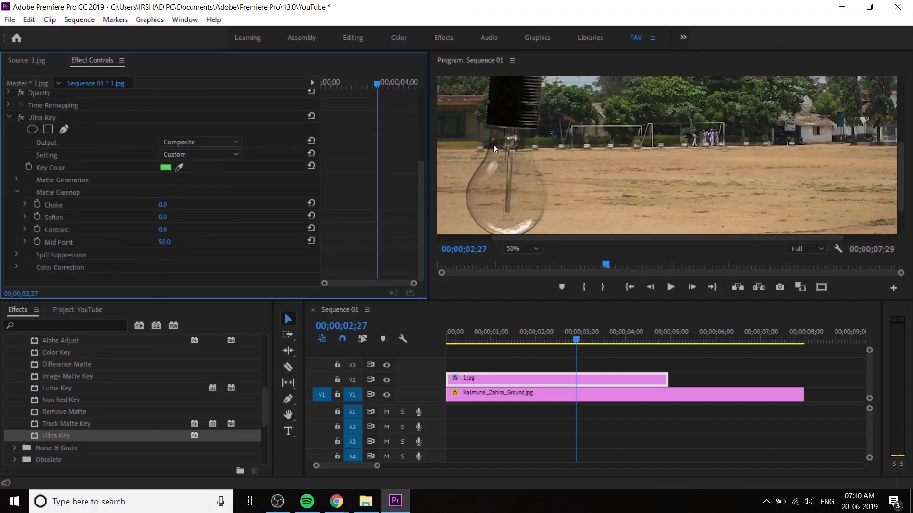
- Replace the 1.jpg clip on V2 with the image hqdefault.jpg from the project at the sequence start
{"action": "left_click", "coordinate": [480, 371]}
{"action": "left_click", "coordinate": [489, 381]}
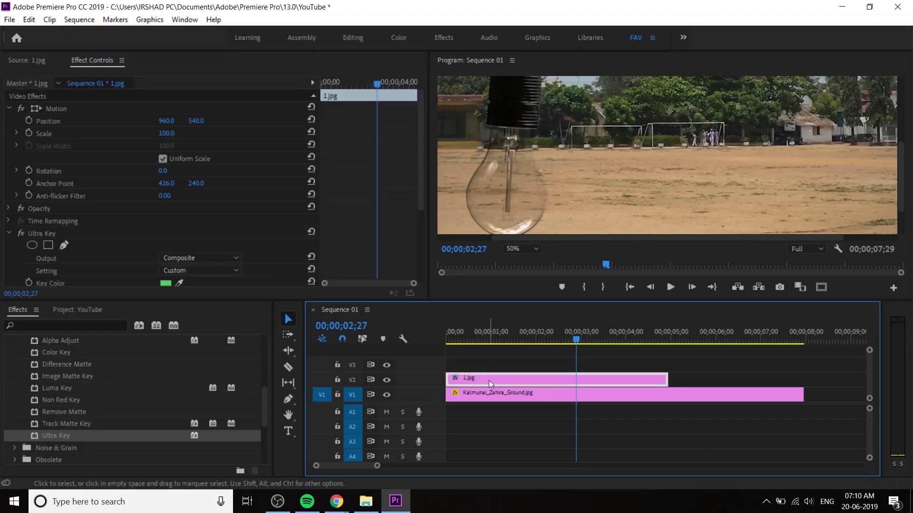
{"action": "key", "text": "Delete"}
{"action": "left_click", "coordinate": [58, 310]}
{"action": "left_click_drag", "start_coordinate": [150, 427], "coordinate": [525, 374]}
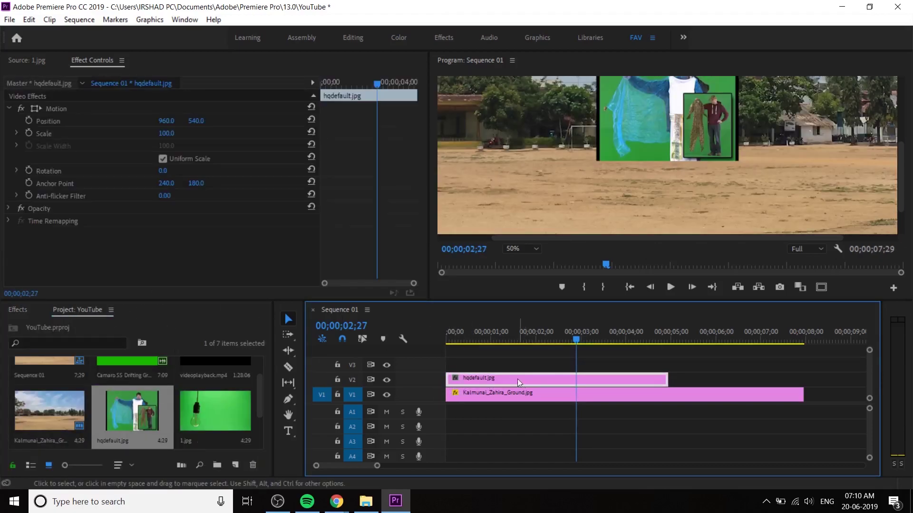
- Apply the Ultra Key effect to hqdefault.jpg on V2 and scale the image to fill the frame
{"action": "left_click", "coordinate": [17, 310]}
{"action": "left_click_drag", "start_coordinate": [101, 443], "coordinate": [535, 379]}
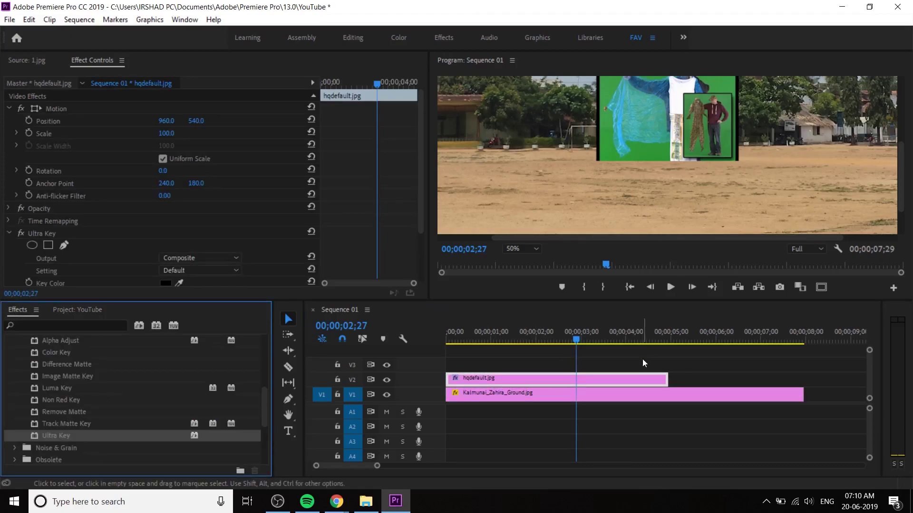
{"action": "right_click", "coordinate": [638, 377]}
{"action": "left_click", "coordinate": [695, 433]}
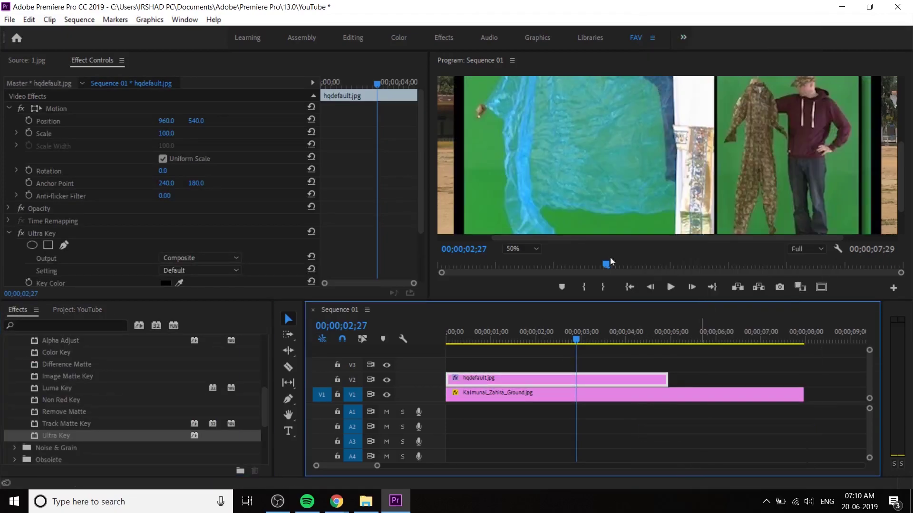
{"action": "left_click", "coordinate": [898, 142]}
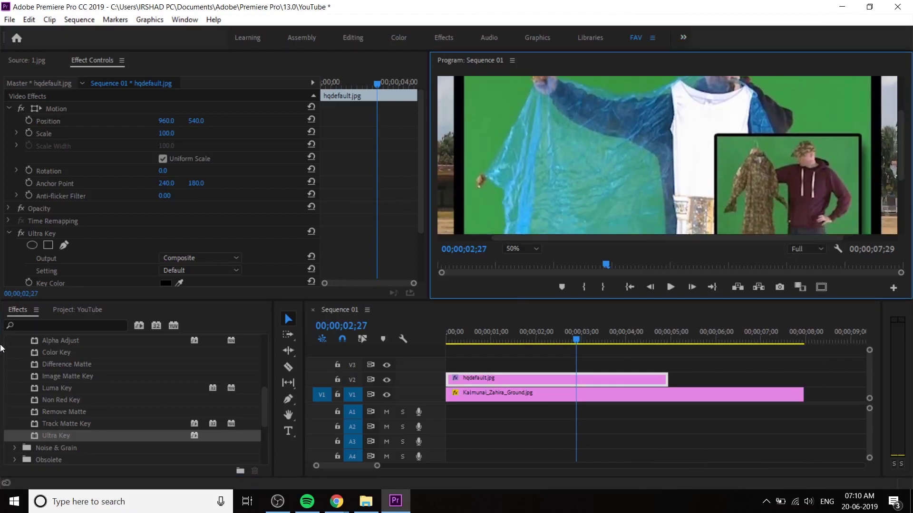
- Set the Ultra Key's key color on hqdefault.jpg to green 3D9B47 by sampling the image's green background
{"action": "left_click", "coordinate": [180, 282]}
{"action": "left_click", "coordinate": [169, 289]}
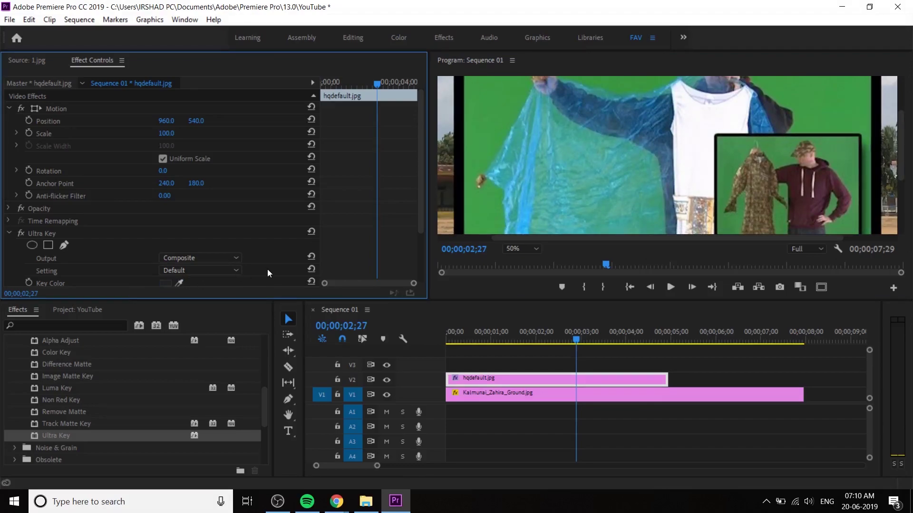
{"action": "scroll", "coordinate": [84, 219], "scroll_direction": "down", "scroll_amount": 3}
{"action": "left_click", "coordinate": [164, 217]}
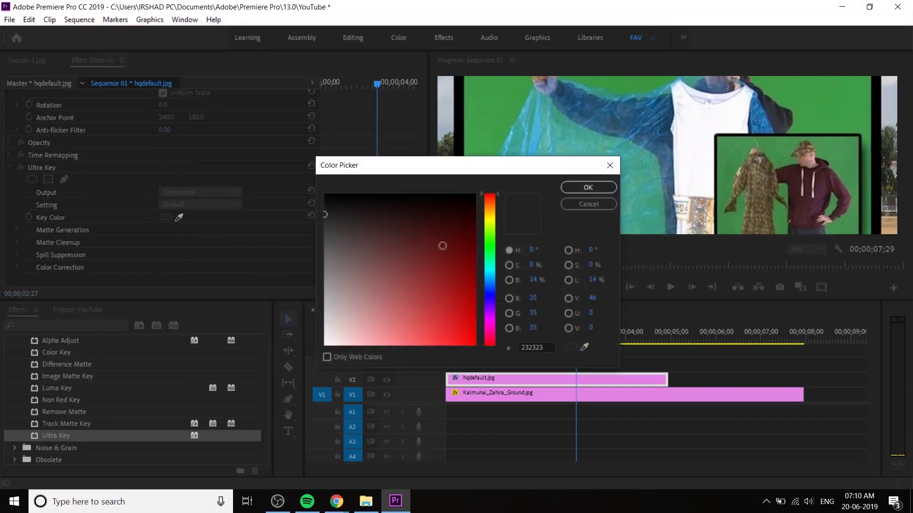
{"action": "left_click", "coordinate": [585, 348]}
{"action": "left_click_drag", "start_coordinate": [780, 81], "coordinate": [832, 95]}
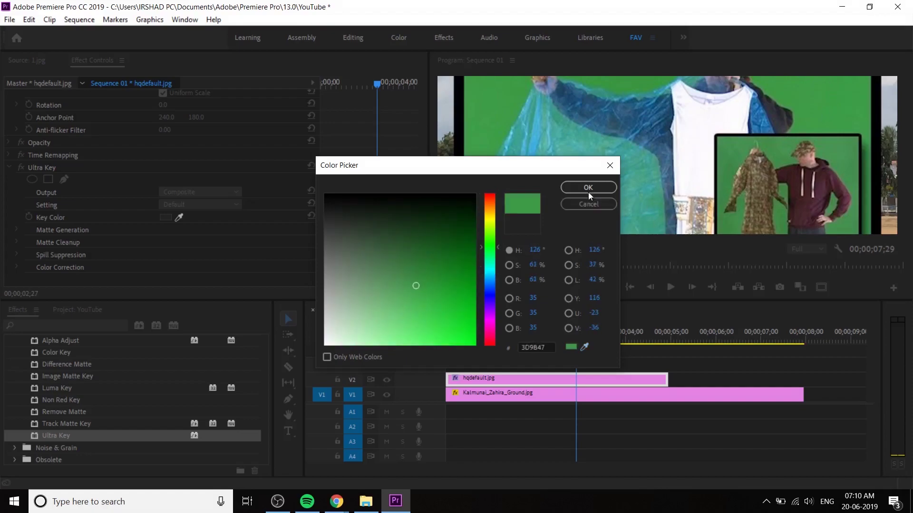
{"action": "left_click", "coordinate": [588, 189]}
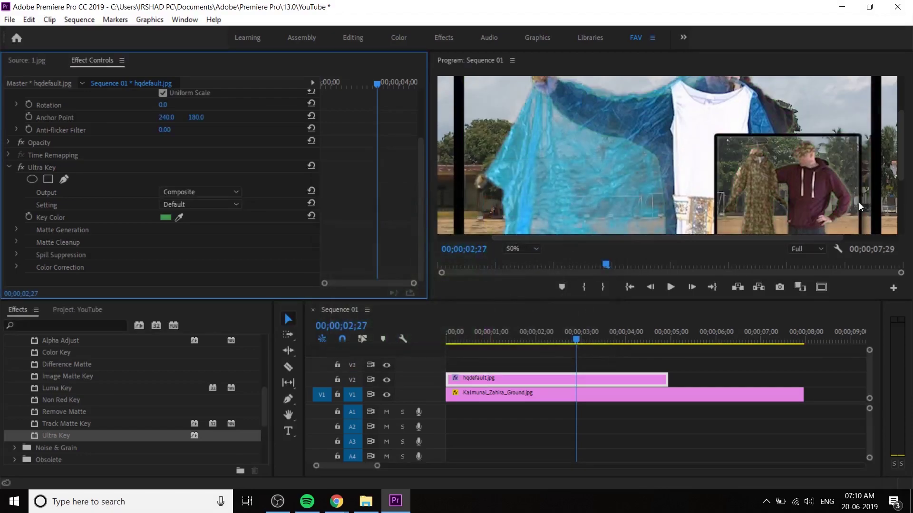
- Set the Ultra Key's matte generation on hqdefault.jpg to transparency 66, highlight 52, shadow 49 and tolerance 79
{"action": "left_click_drag", "start_coordinate": [899, 163], "coordinate": [894, 130]}
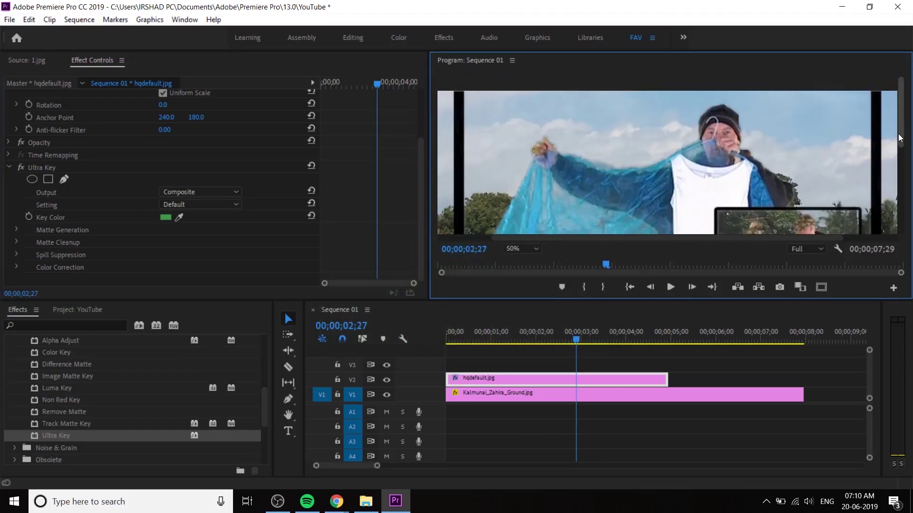
{"action": "scroll", "coordinate": [892, 130], "scroll_direction": "down", "scroll_amount": 2}
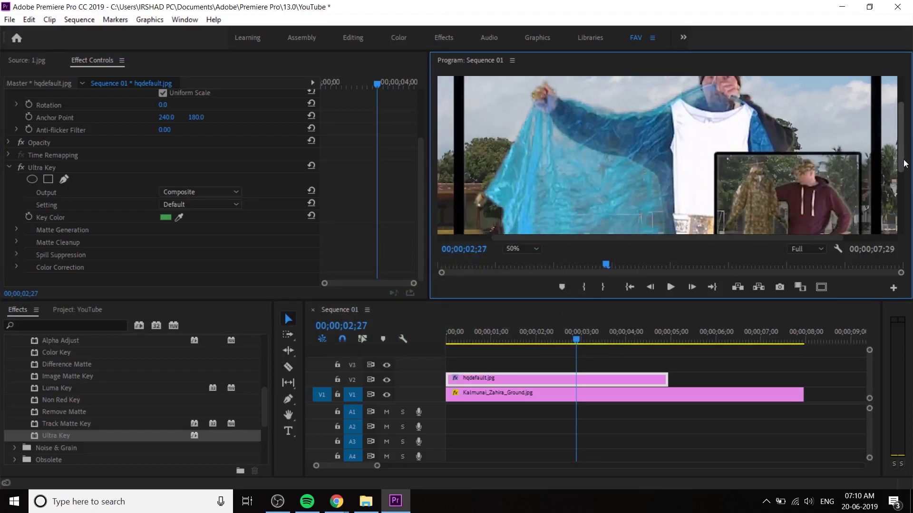
{"action": "left_click", "coordinate": [16, 230]}
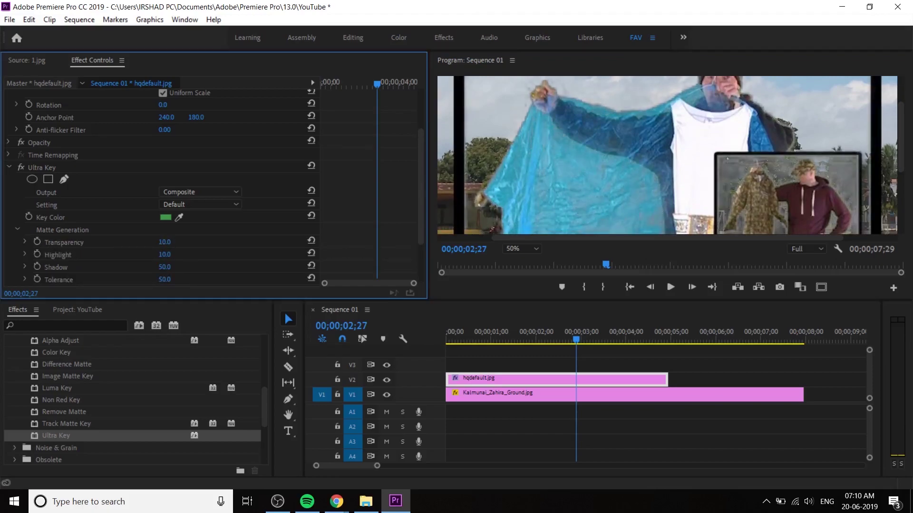
{"action": "left_click_drag", "start_coordinate": [164, 242], "coordinate": [174, 242]}
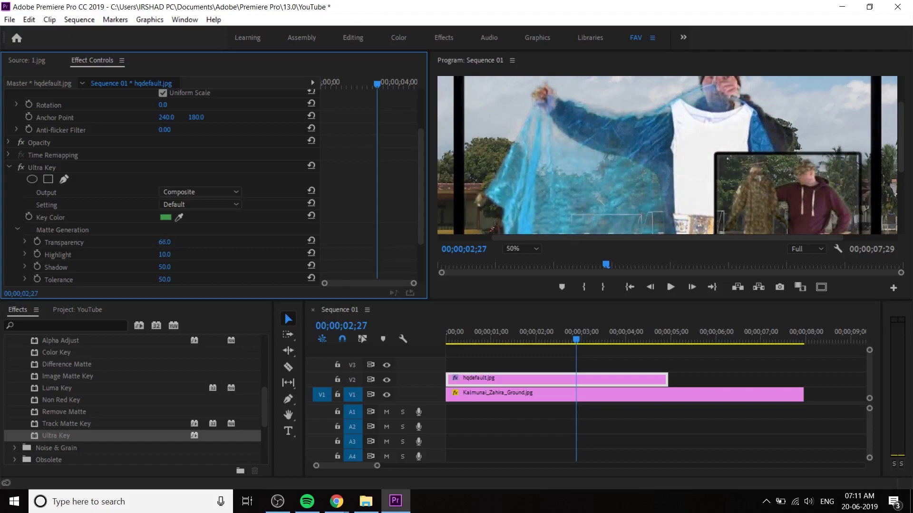
{"action": "scroll", "coordinate": [92, 252], "scroll_direction": "down", "scroll_amount": 2}
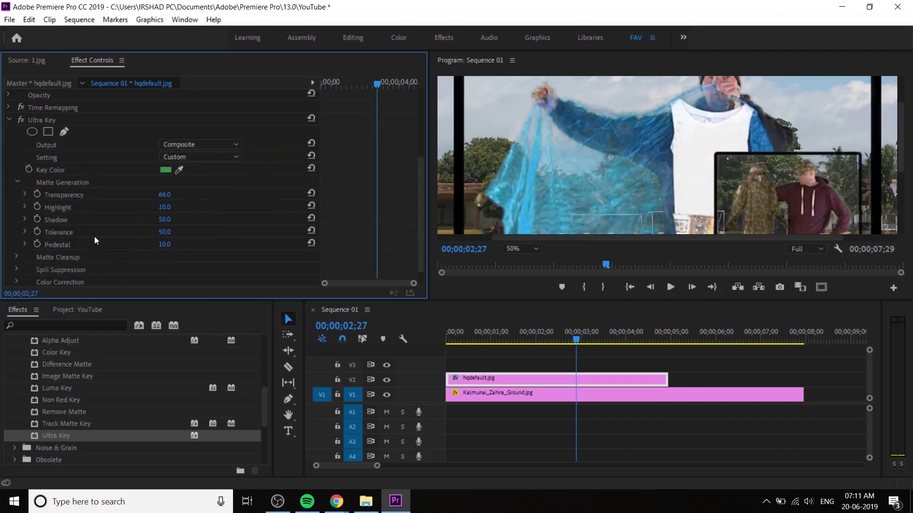
{"action": "mouse_move", "coordinate": [165, 209]}
{"action": "left_mouse_down"}
{"action": "mouse_move", "coordinate": [173, 209]}
{"action": "mouse_move", "coordinate": [163, 207]}
{"action": "mouse_move", "coordinate": [163, 219]}
{"action": "mouse_move", "coordinate": [193, 217]}
{"action": "mouse_move", "coordinate": [166, 221]}
{"action": "left_mouse_up"}
{"action": "scroll", "coordinate": [99, 246], "scroll_direction": "down", "scroll_amount": 1}
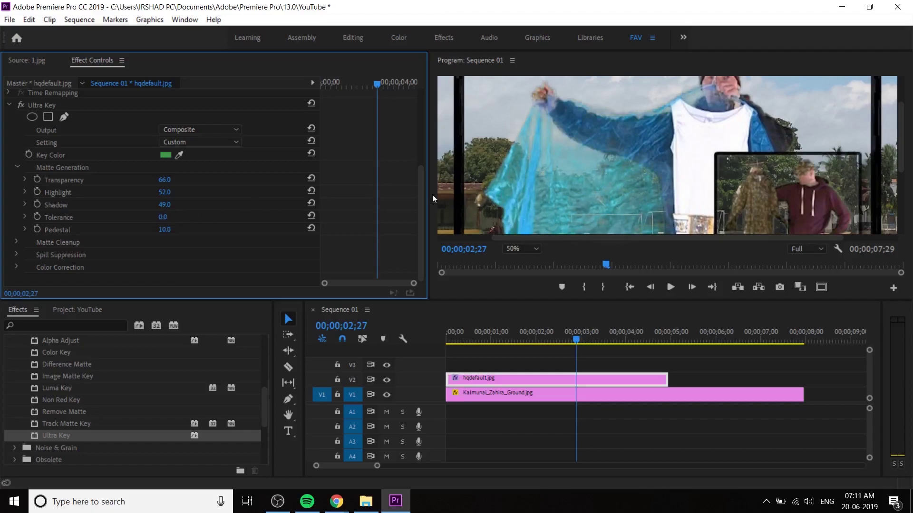
{"action": "mouse_move", "coordinate": [162, 217]}
{"action": "left_mouse_down"}
{"action": "mouse_move", "coordinate": [204, 217]}
{"action": "mouse_move", "coordinate": [150, 216]}
{"action": "left_mouse_up"}
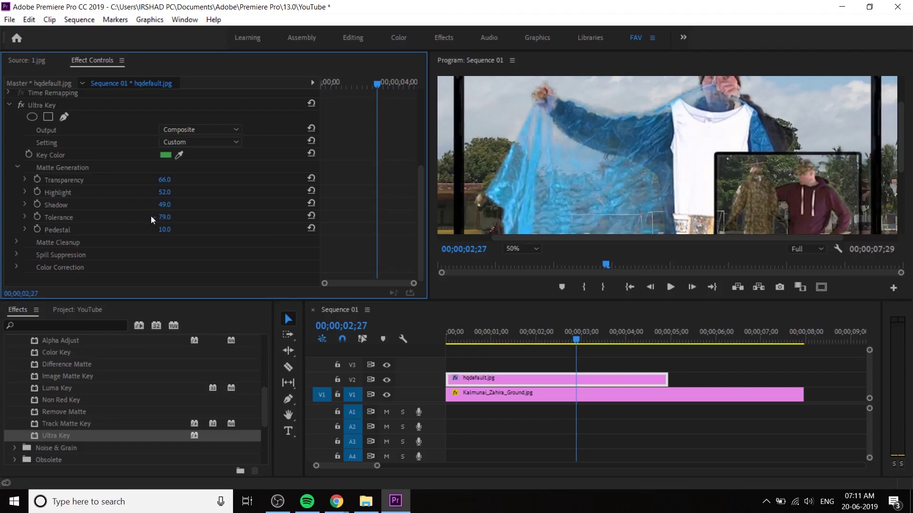
- Set the Ultra Key's matte cleanup on hqdefault.jpg to choke 13, soften 24 and contrast 56
{"action": "left_click", "coordinate": [17, 243]}
{"action": "mouse_move", "coordinate": [164, 219]}
{"action": "left_mouse_down"}
{"action": "mouse_move", "coordinate": [204, 219]}
{"action": "mouse_move", "coordinate": [164, 217]}
{"action": "left_mouse_up"}
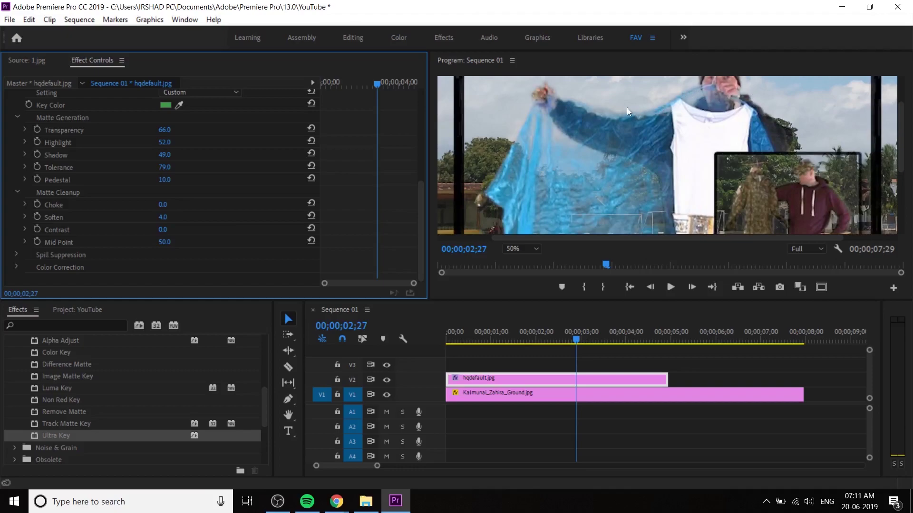
{"action": "left_click_drag", "start_coordinate": [176, 217], "coordinate": [191, 229]}
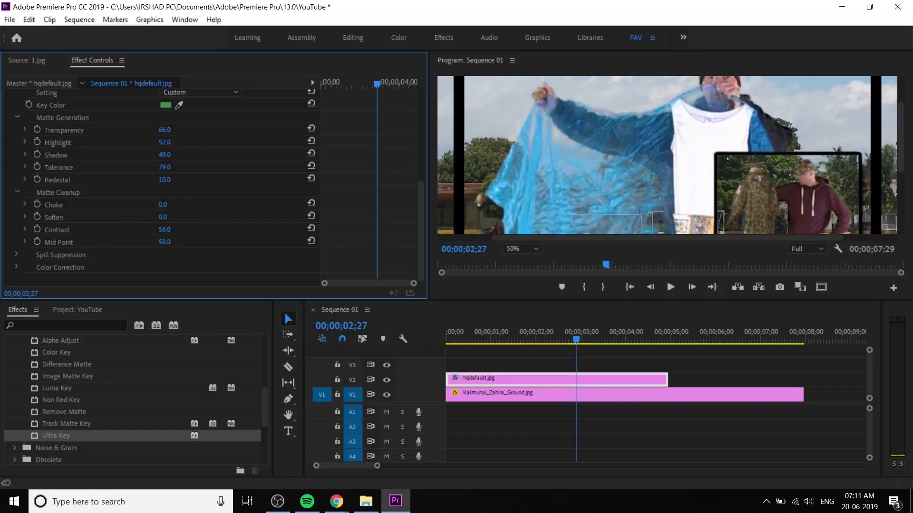
{"action": "left_click_drag", "start_coordinate": [163, 205], "coordinate": [176, 218]}
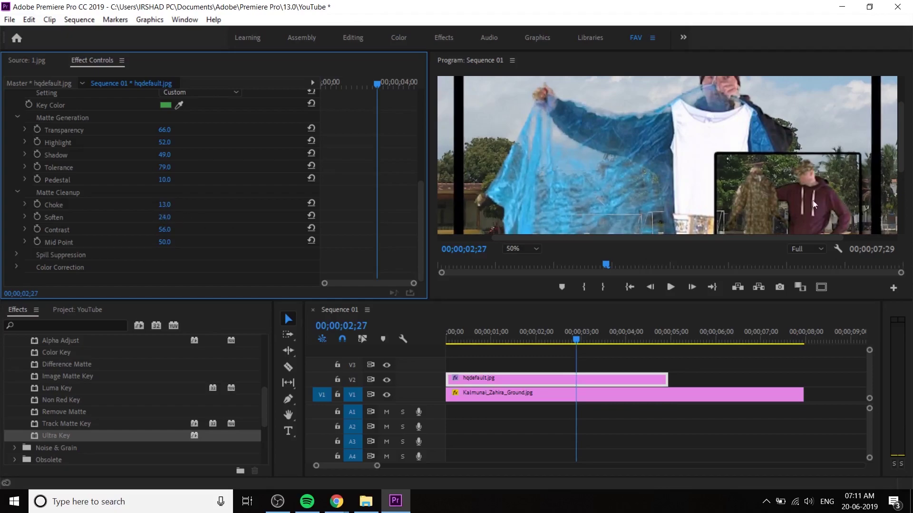
{"action": "left_click", "coordinate": [517, 248]}
{"action": "left_click", "coordinate": [513, 265]}
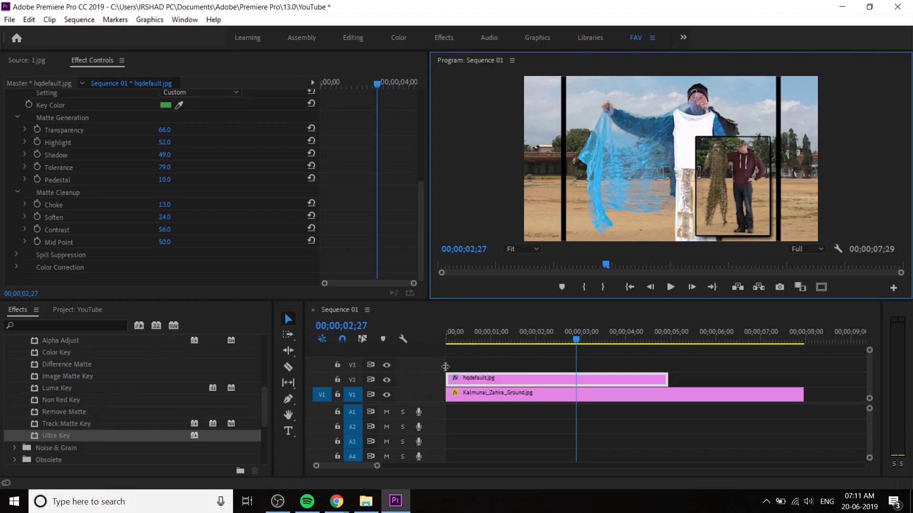
- Delete the hqdefault.jpg clip from V2, leaving only the ground background in the sequence
{"action": "left_click_drag", "start_coordinate": [500, 352], "coordinate": [552, 375]}
{"action": "key", "text": "Delete"}
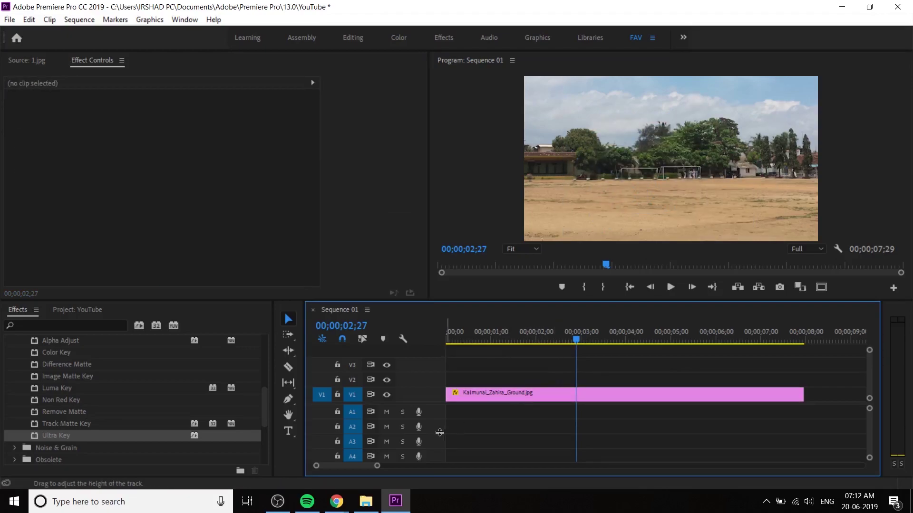
{"action": "left_click", "coordinate": [337, 501]}
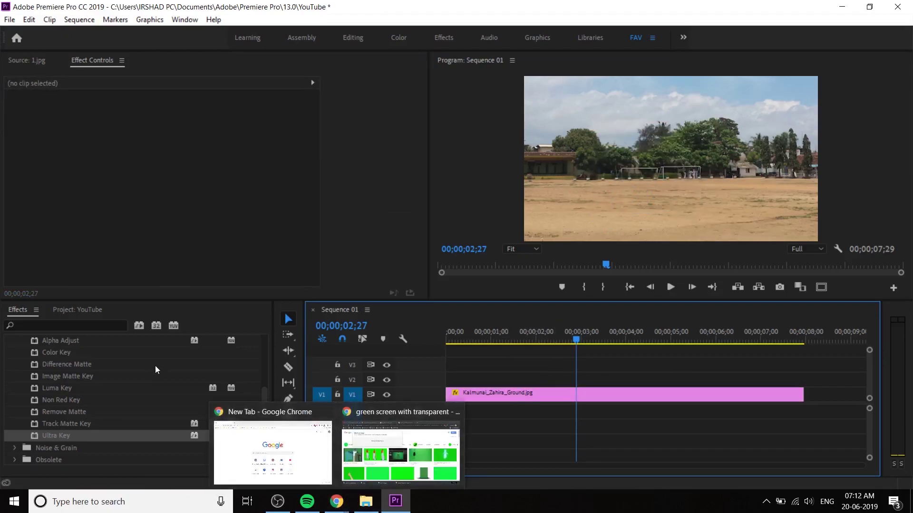
- Review the available Keying effects, highlighting Color Key, Ultra Key, Luma Key and Track Matte Key
{"action": "left_click", "coordinate": [143, 379]}
{"action": "scroll", "coordinate": [113, 367], "scroll_direction": "up", "scroll_amount": 1}
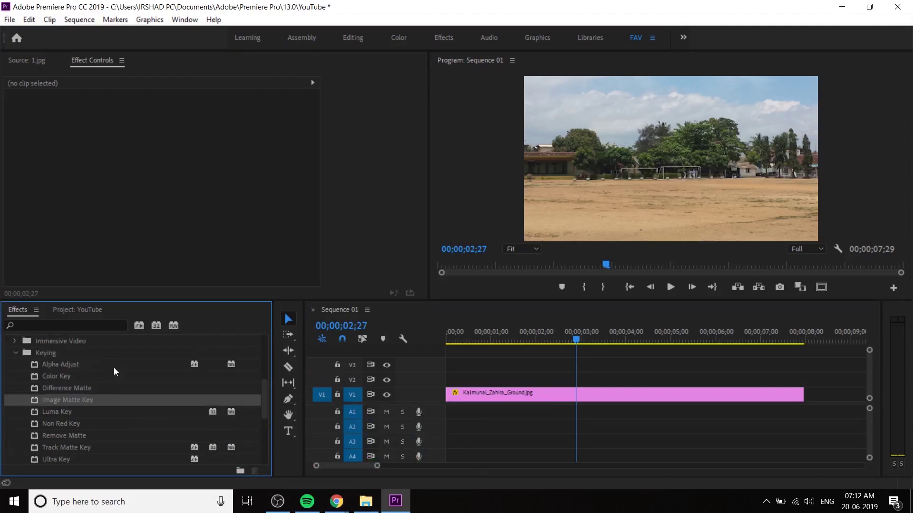
{"action": "left_click", "coordinate": [88, 376]}
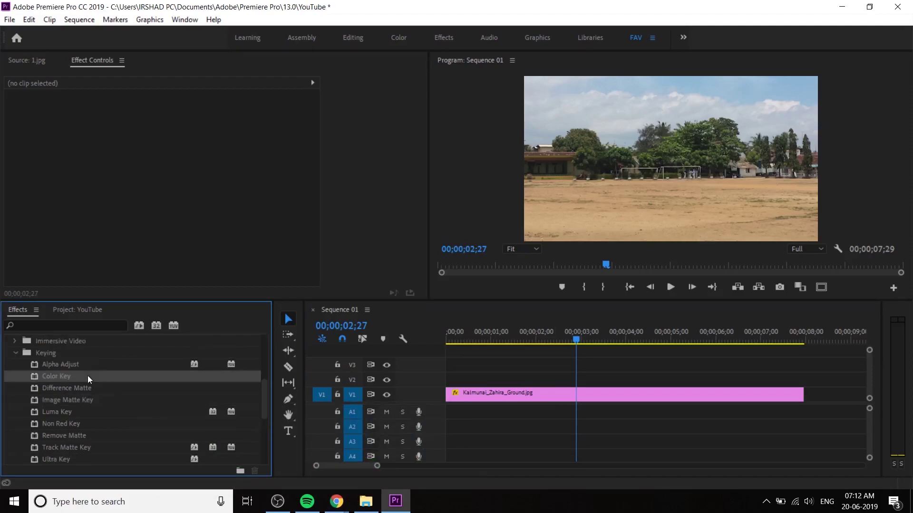
{"action": "left_click", "coordinate": [64, 461]}
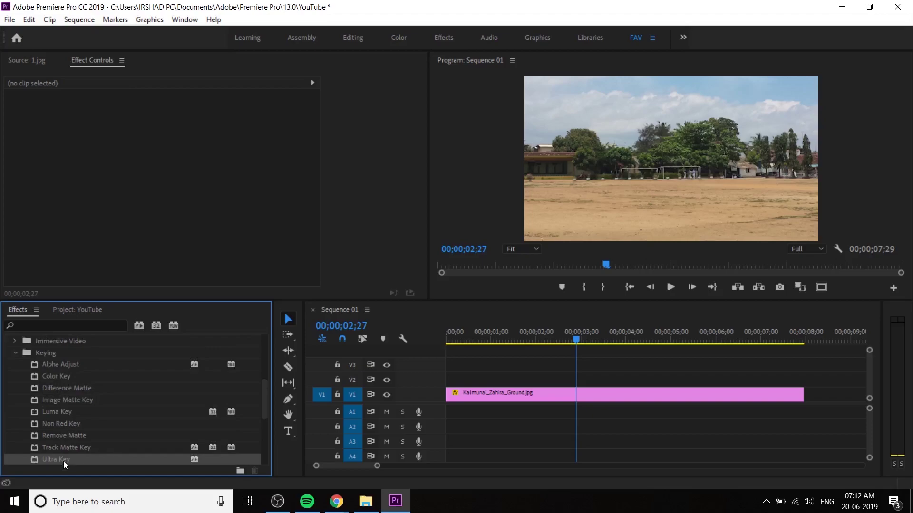
{"action": "left_click", "coordinate": [78, 412]}
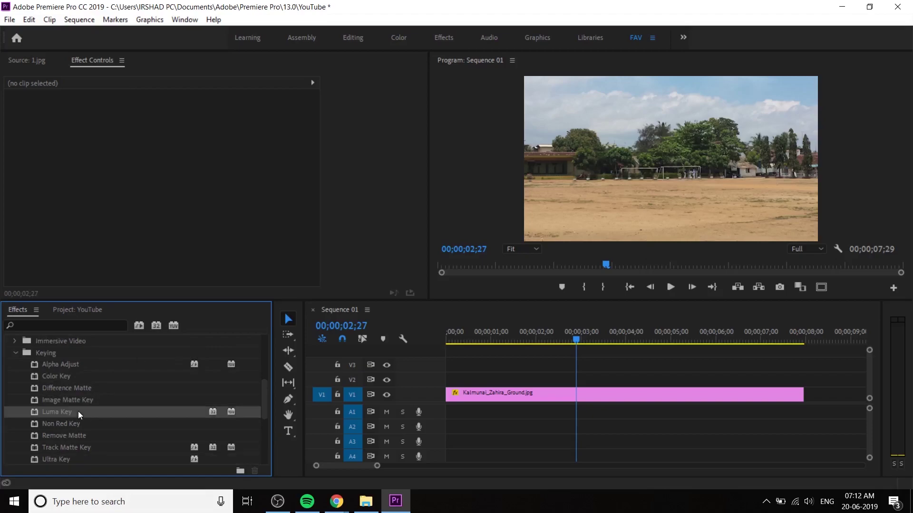
{"action": "left_click", "coordinate": [88, 447]}
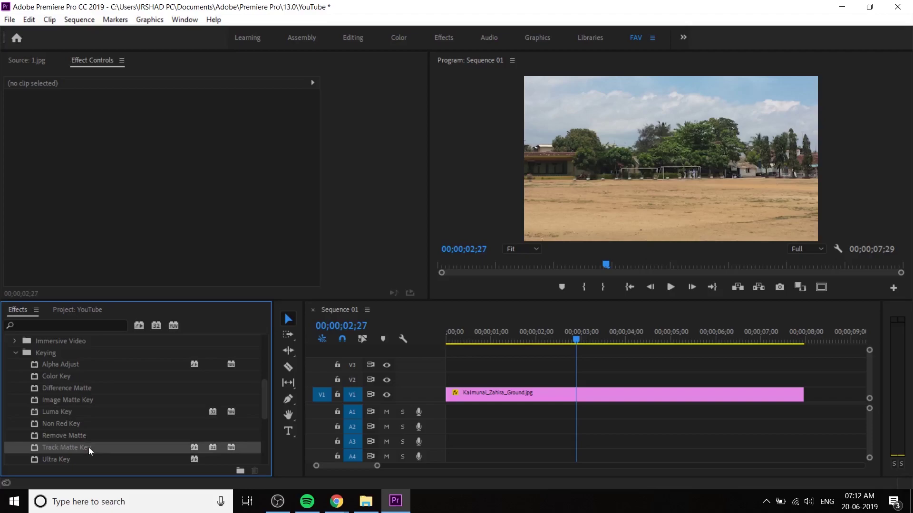